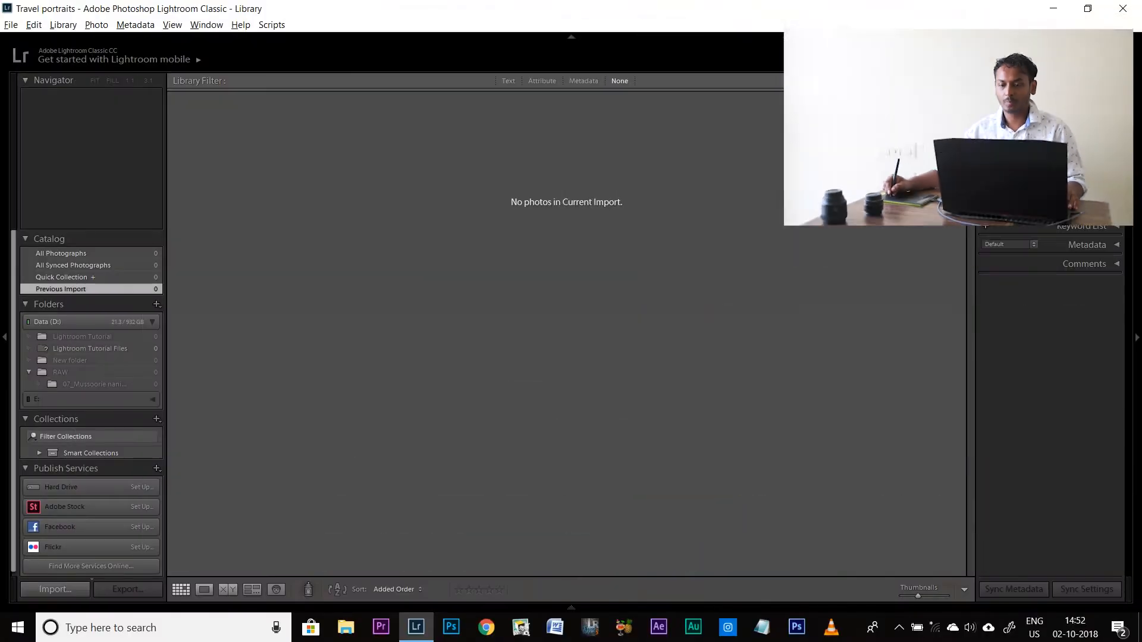
{"action": "key", "text": "d"}
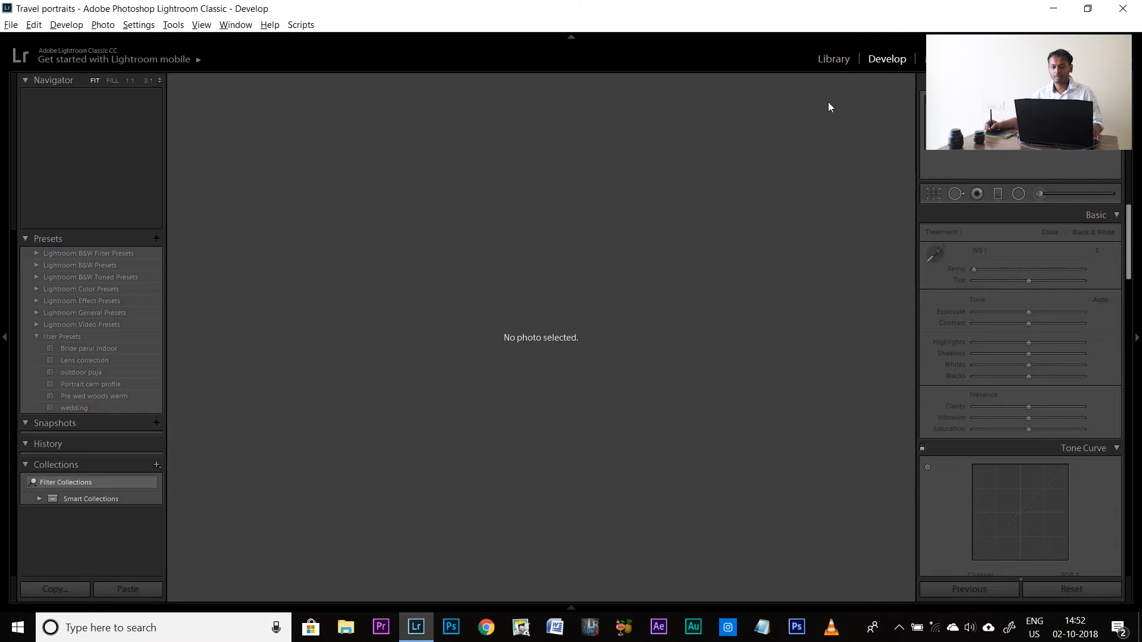
{"action": "left_click", "coordinate": [841, 62]}
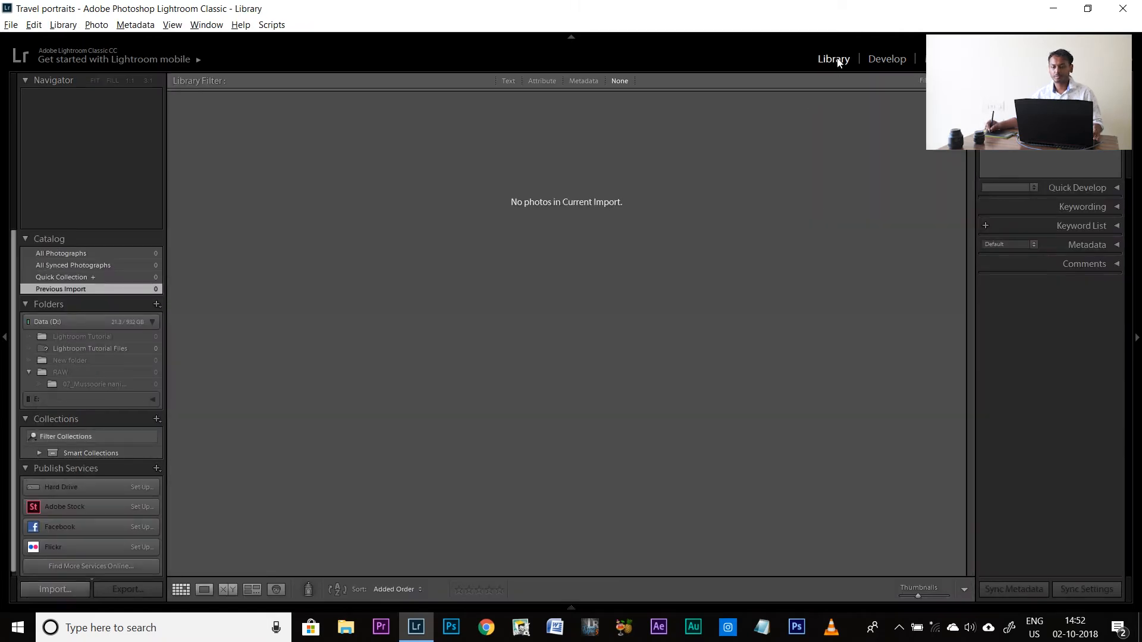
{"action": "left_click", "coordinate": [55, 588]}
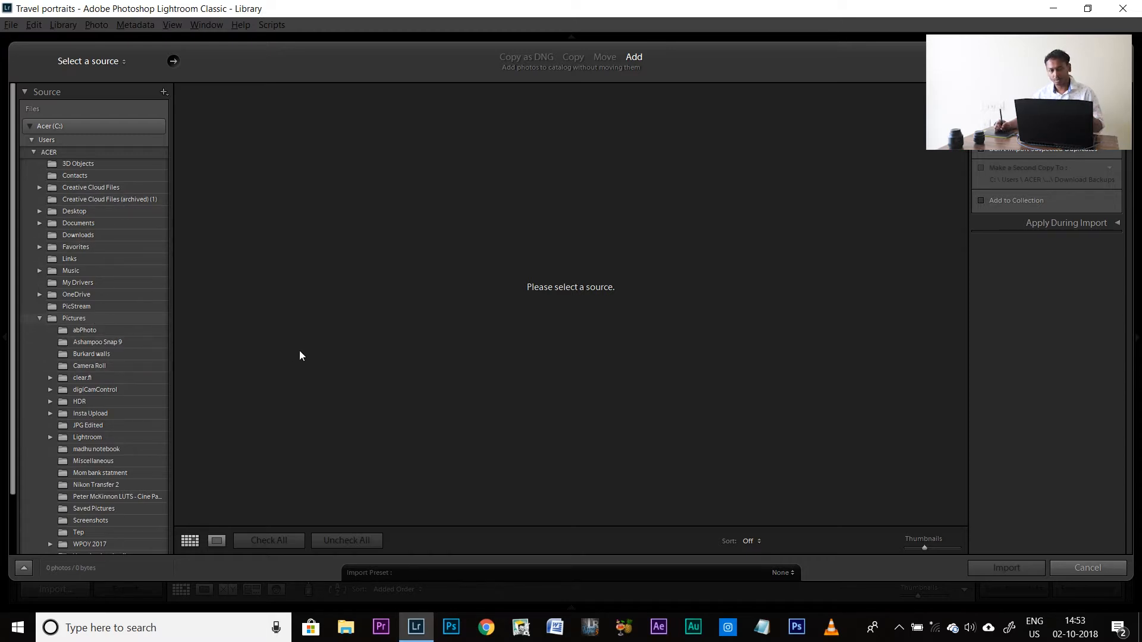
{"action": "left_click", "coordinate": [1062, 566]}
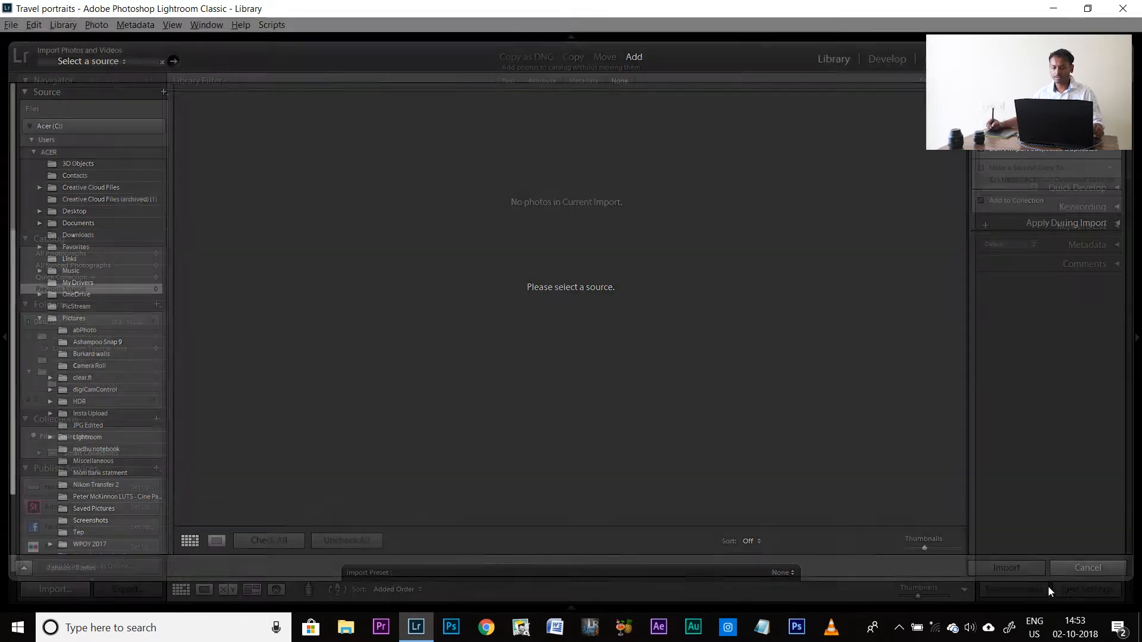
Step: Import both photos from the Lightroom Tutorial folder on drive D into the catalog, adding them without moving the files
{"action": "left_click", "coordinate": [1055, 11]}
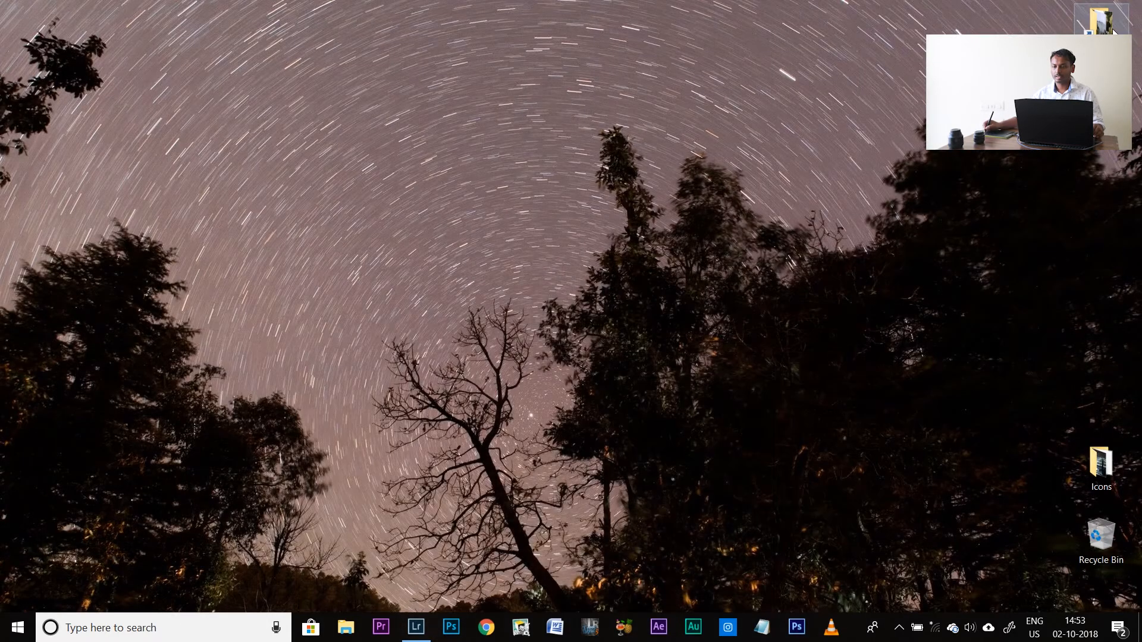
{"action": "double_click", "coordinate": [1101, 28]}
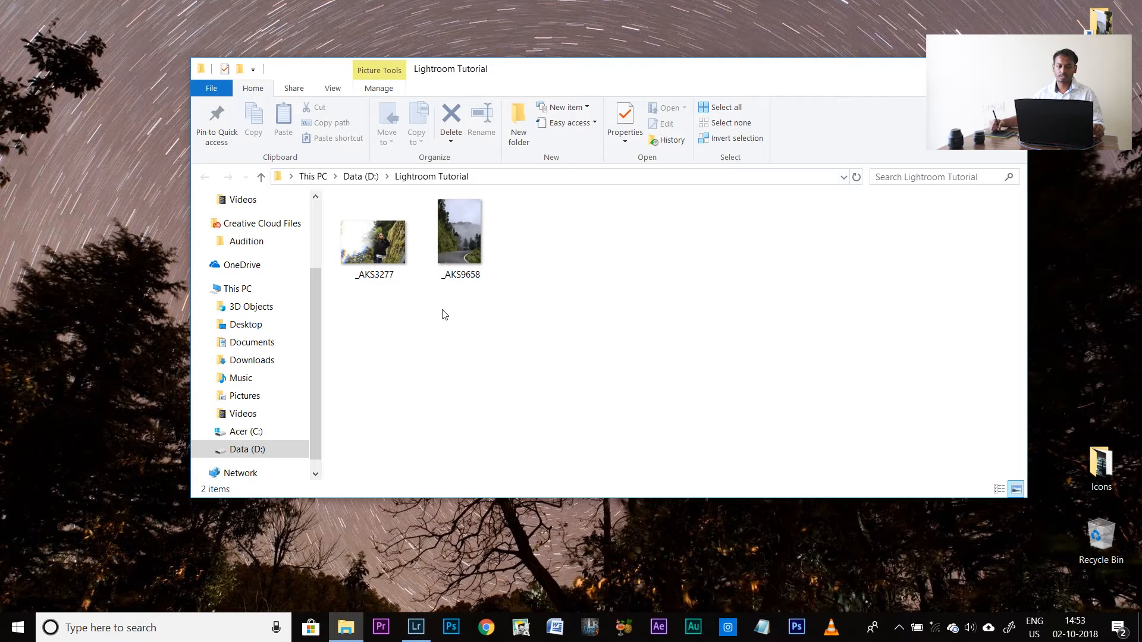
{"action": "left_click_drag", "start_coordinate": [358, 315], "coordinate": [584, 202]}
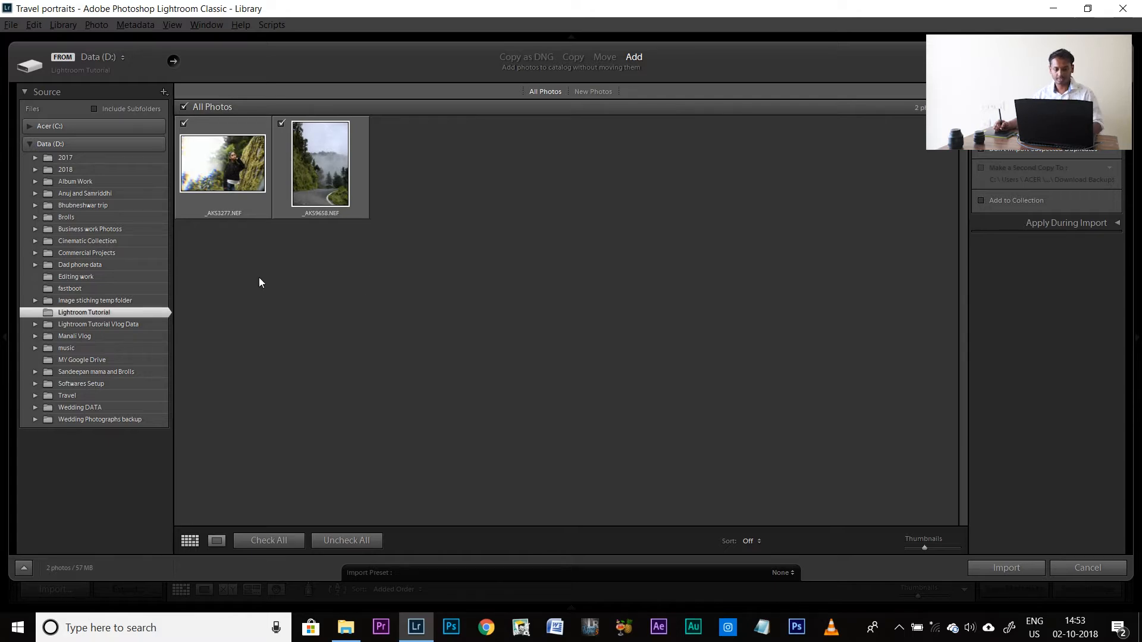
{"action": "left_click", "coordinate": [1000, 570]}
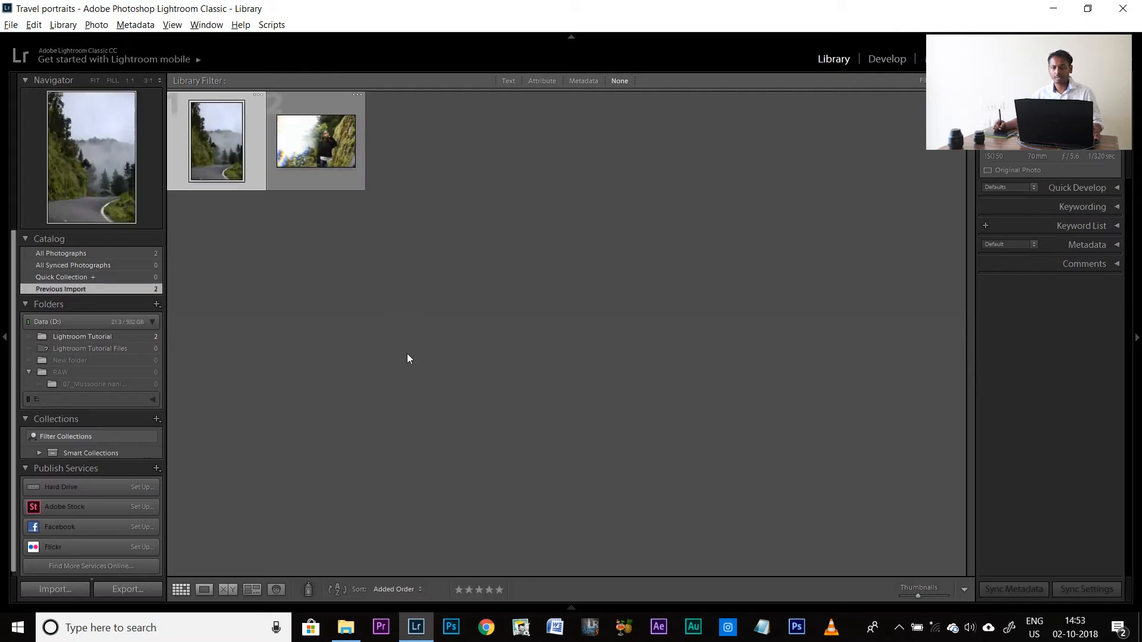
Step: Open the foggy road photo in the Develop module and widen the adjustment area slightly
{"action": "key", "text": "d"}
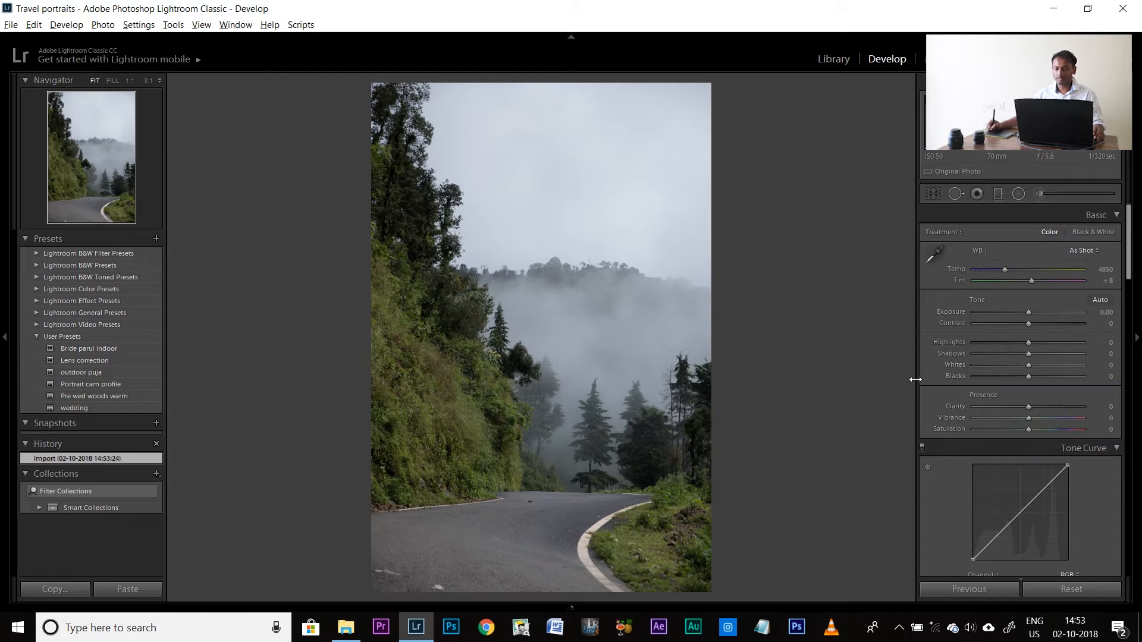
{"action": "left_click_drag", "start_coordinate": [915, 380], "coordinate": [895, 383]}
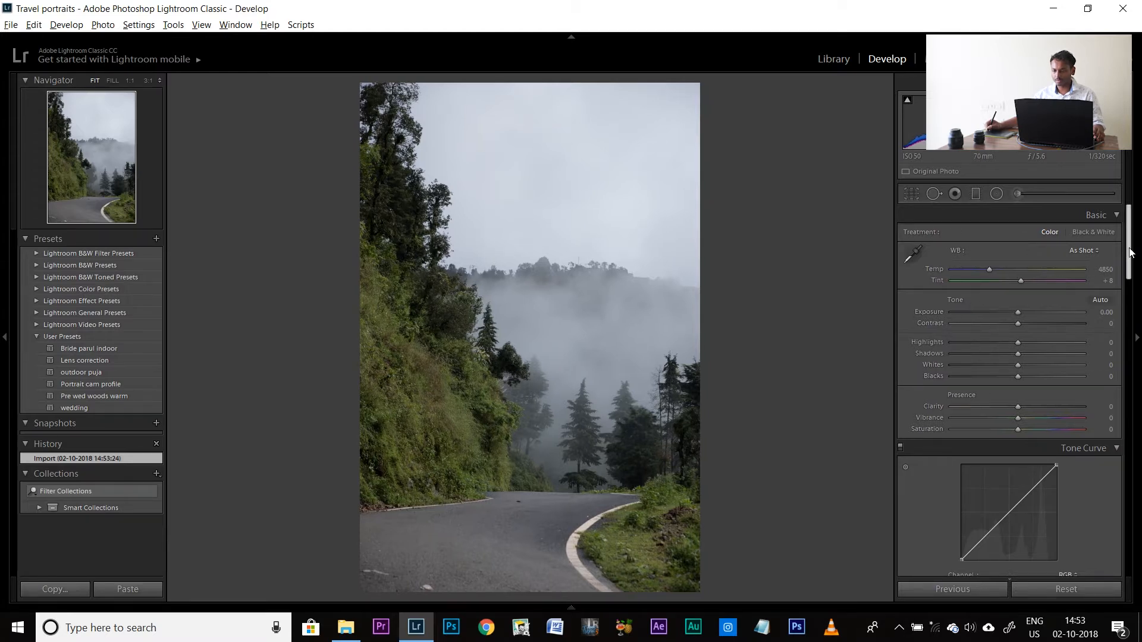
Step: Look through the available develop adjustments, from Basic down to Camera Calibration and back
{"action": "scroll", "coordinate": [1119, 282], "scroll_direction": "down", "scroll_amount": 10}
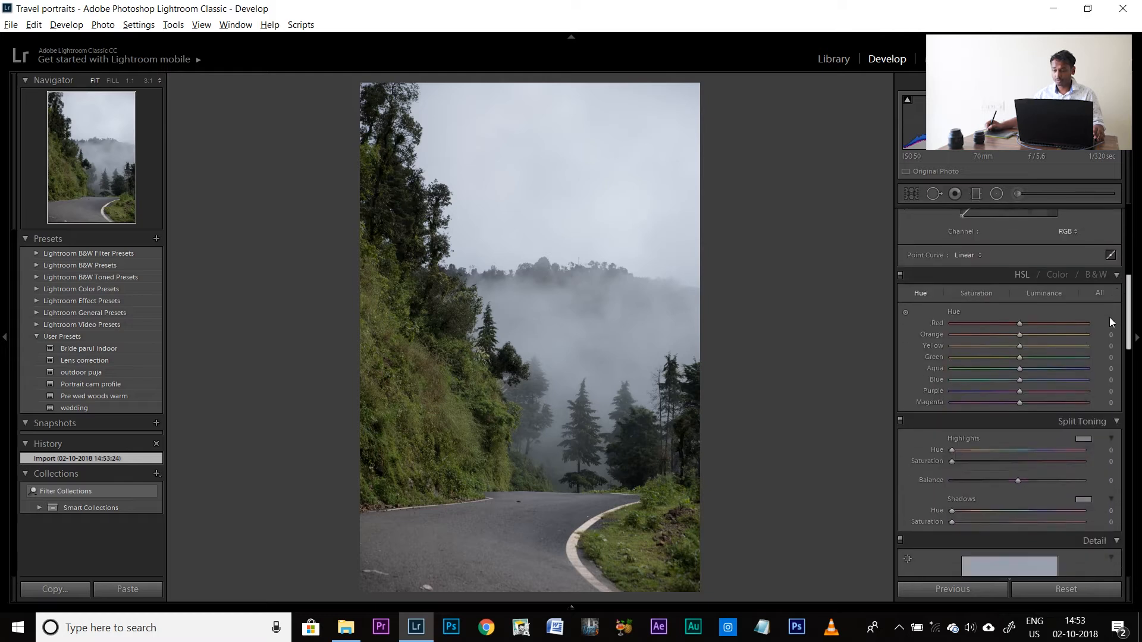
{"action": "scroll", "coordinate": [1106, 321], "scroll_direction": "down", "scroll_amount": 5}
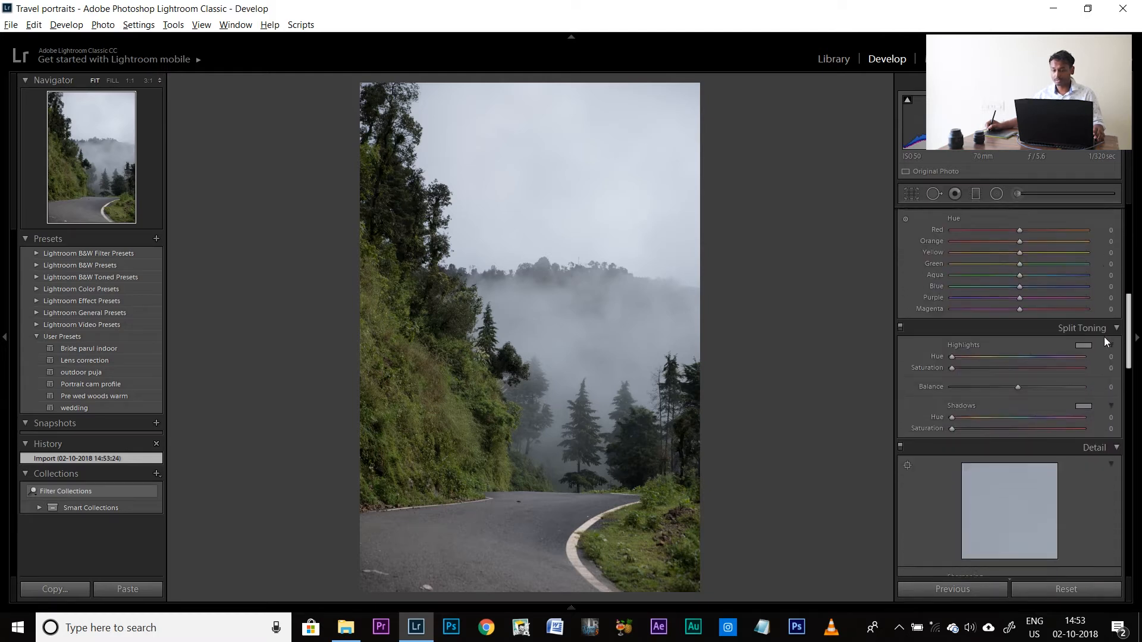
{"action": "scroll", "coordinate": [1105, 339], "scroll_direction": "down", "scroll_amount": 10}
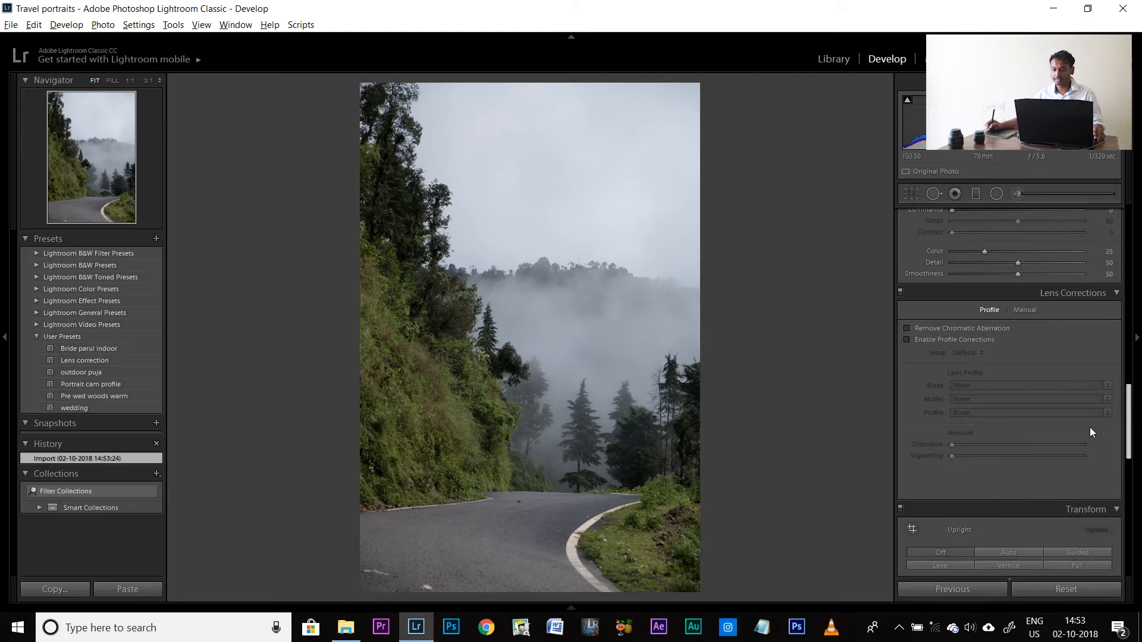
{"action": "scroll", "coordinate": [1089, 427], "scroll_direction": "down", "scroll_amount": 15}
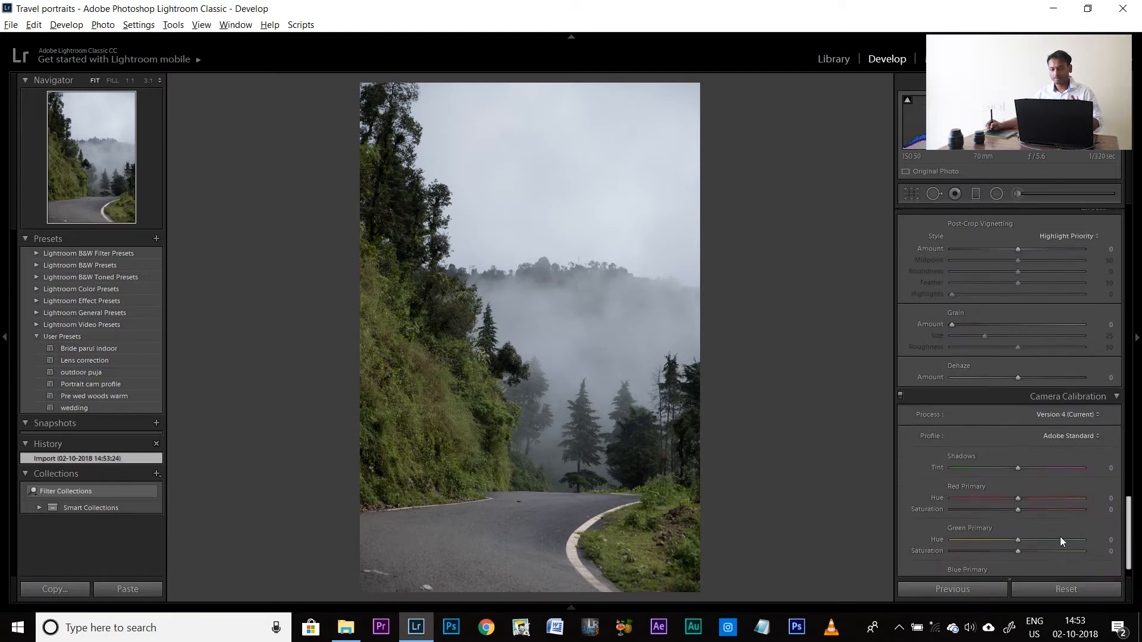
{"action": "scroll", "coordinate": [1065, 525], "scroll_direction": "up", "scroll_amount": 3}
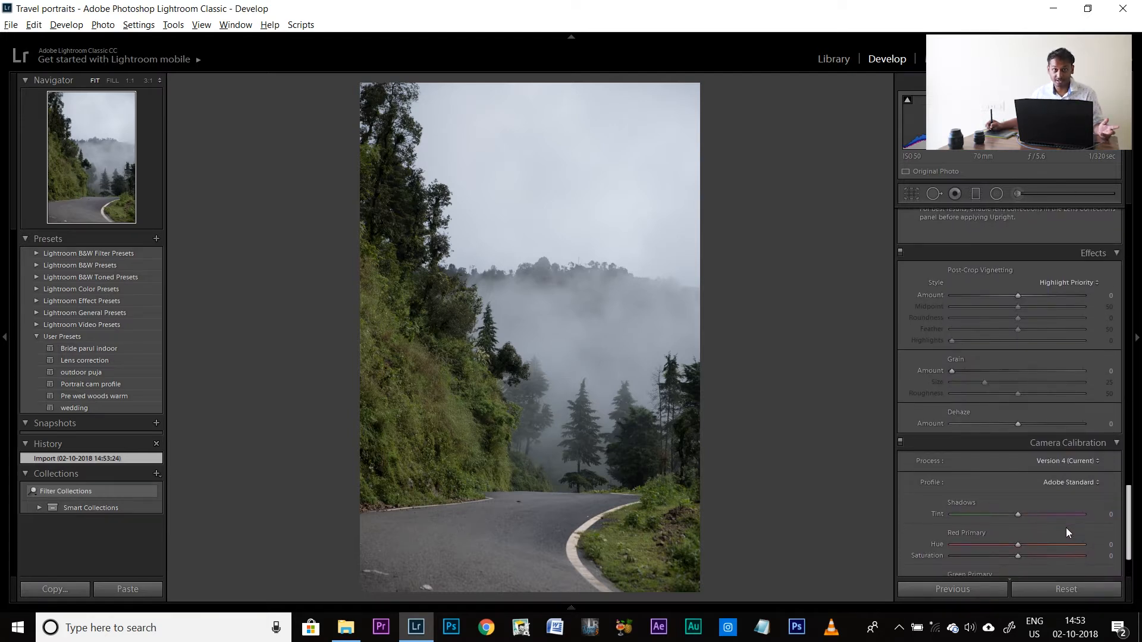
{"action": "scroll", "coordinate": [1066, 532], "scroll_direction": "down", "scroll_amount": 1}
{"action": "scroll", "coordinate": [1061, 529], "scroll_direction": "up", "scroll_amount": 15}
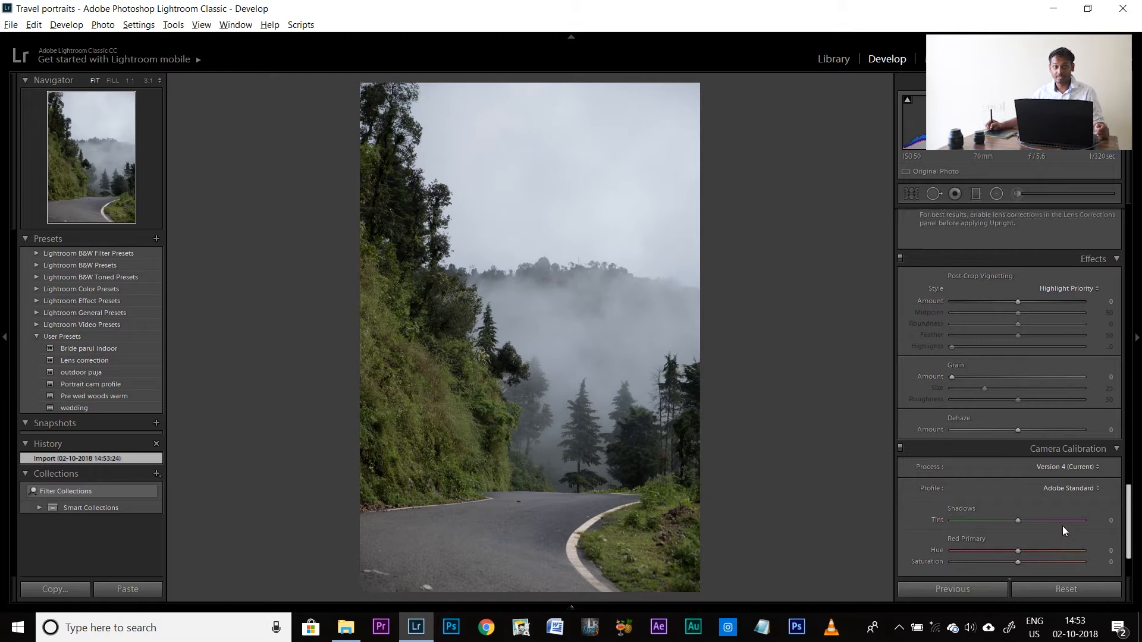
{"action": "scroll", "coordinate": [1056, 343], "scroll_direction": "up", "scroll_amount": 10}
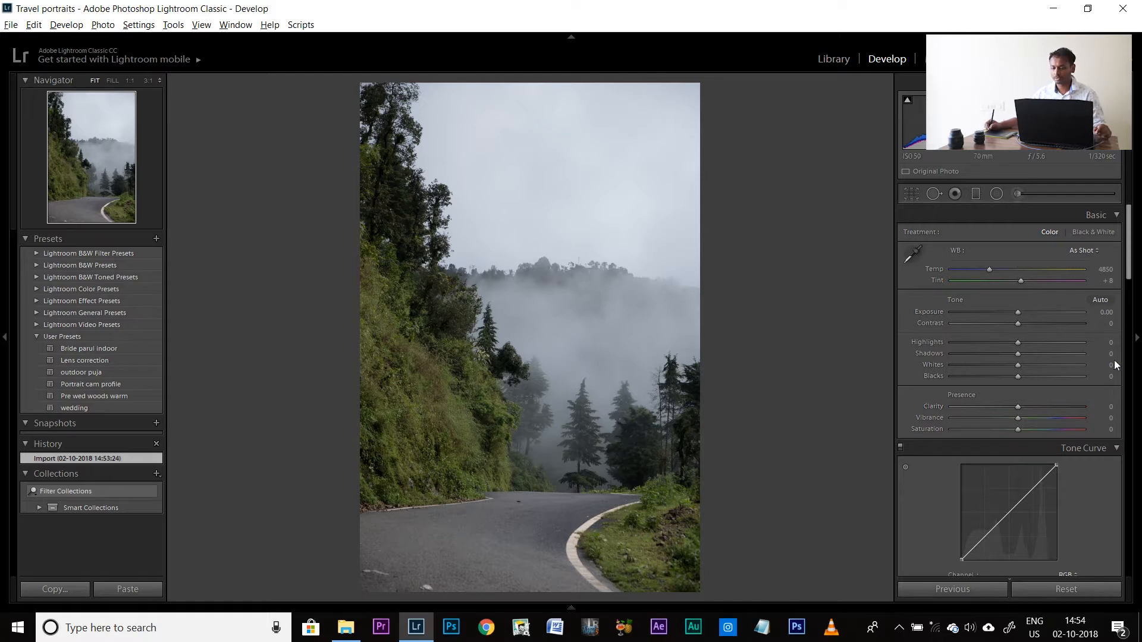
Step: Try the Camera Portrait calibration profile on the road photo and settle on Camera Standard
{"action": "left_click_drag", "start_coordinate": [1129, 267], "coordinate": [1114, 583]}
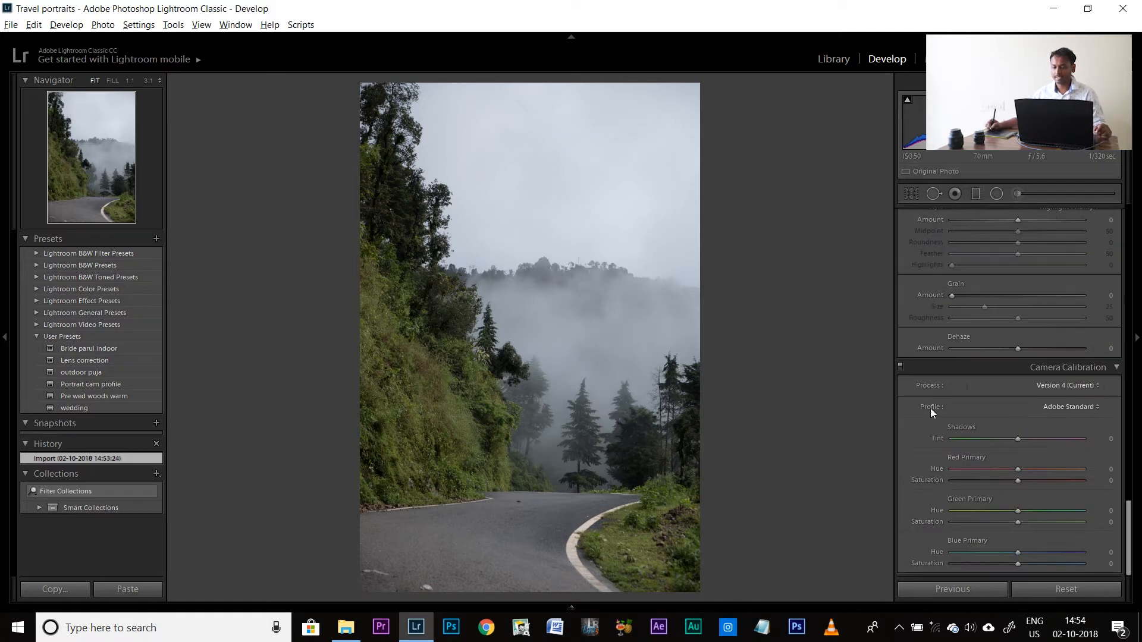
{"action": "left_click", "coordinate": [1072, 407]}
{"action": "left_click", "coordinate": [961, 548]}
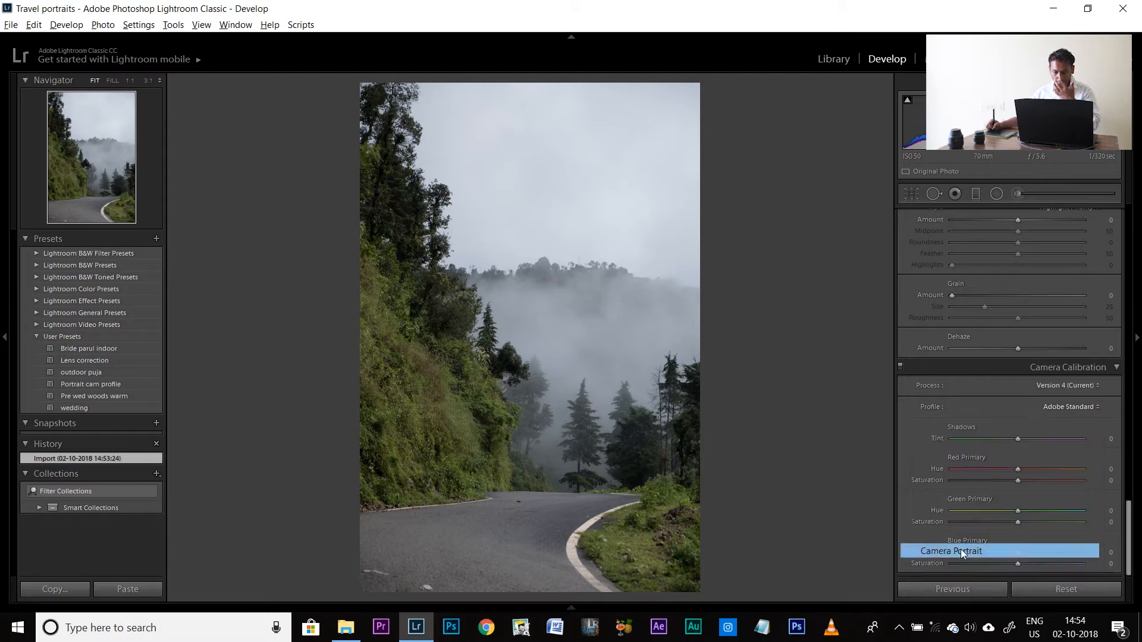
{"action": "left_click", "coordinate": [1059, 416]}
{"action": "left_click", "coordinate": [969, 562]}
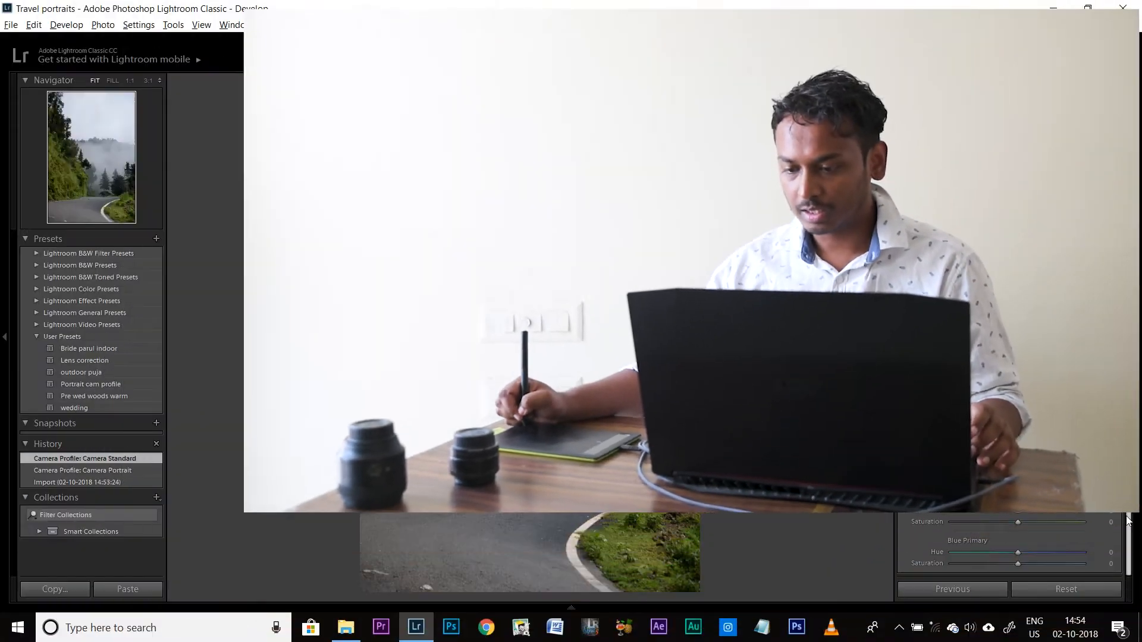
Step: Warm the road photo's white balance to a temperature of 5529 and raise the exposure to +0.43
{"action": "left_click_drag", "start_coordinate": [1126, 517], "coordinate": [1128, 216]}
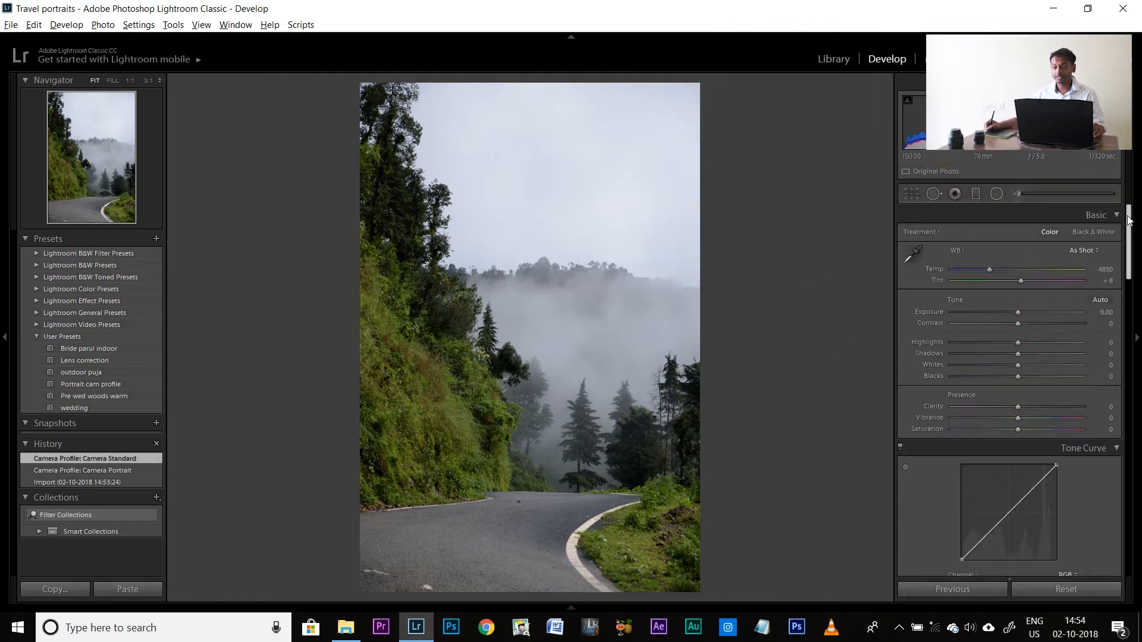
{"action": "left_click_drag", "start_coordinate": [990, 269], "coordinate": [997, 269]}
{"action": "left_click_drag", "start_coordinate": [1017, 312], "coordinate": [1023, 312]}
Step: Set Contrast to +11, Highlights to -28, Shadows to +33, Whites to +19, Blacks to -10, Clarity to +10, Vibrance to +13 and Saturation to -8
{"action": "scroll", "coordinate": [1105, 336], "scroll_direction": "down", "scroll_amount": 6}
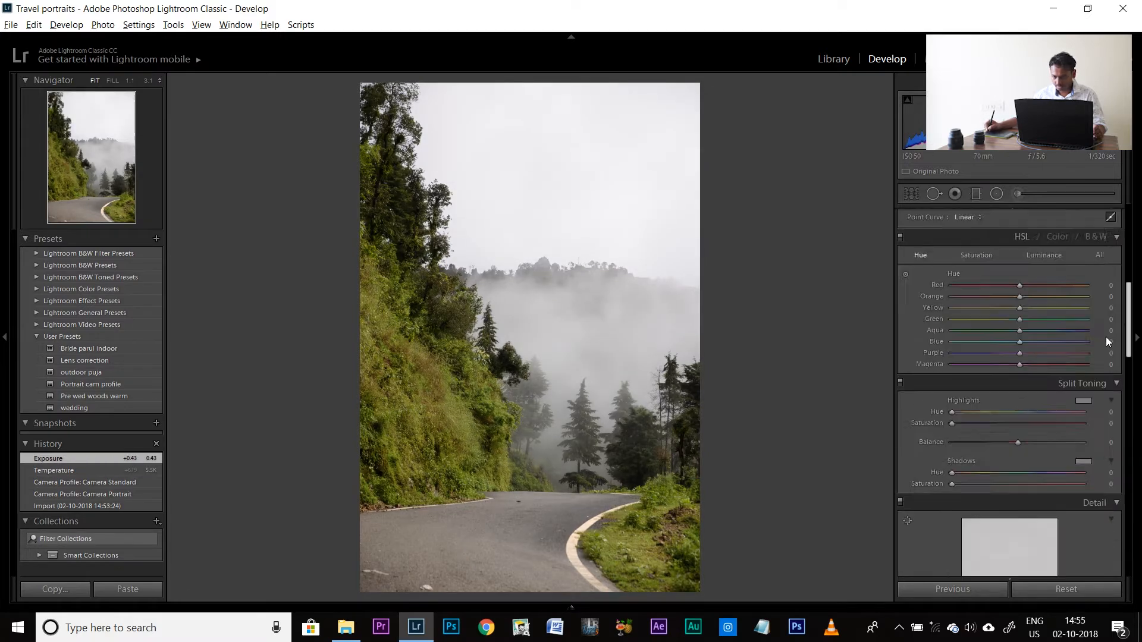
{"action": "scroll", "coordinate": [1111, 340], "scroll_direction": "up", "scroll_amount": 6}
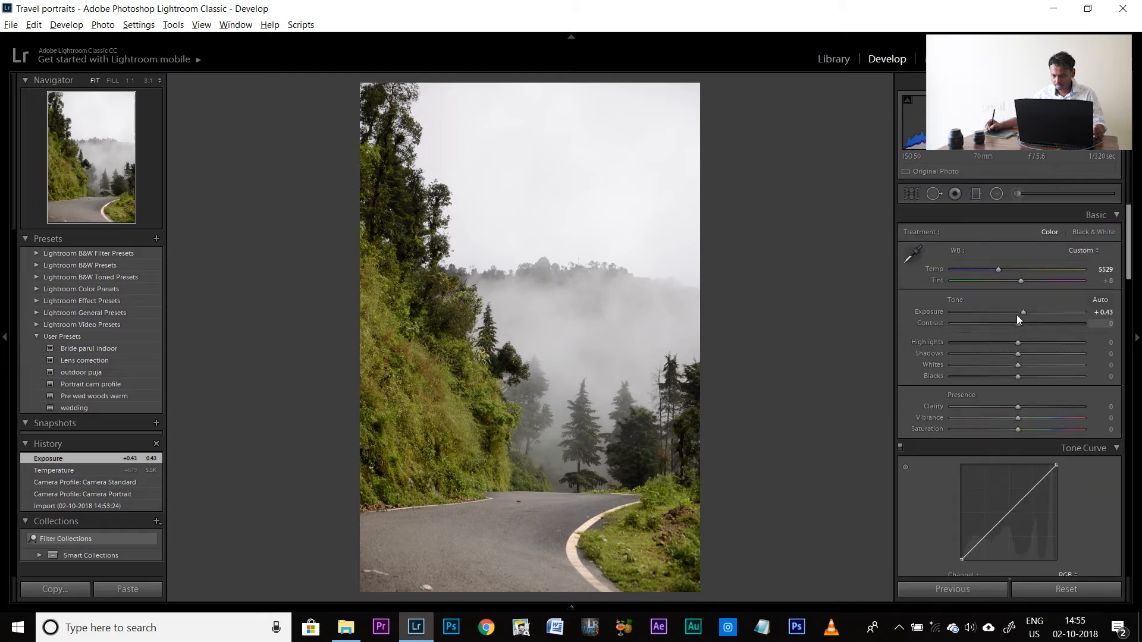
{"action": "left_click_drag", "start_coordinate": [1018, 323], "coordinate": [1012, 429]}
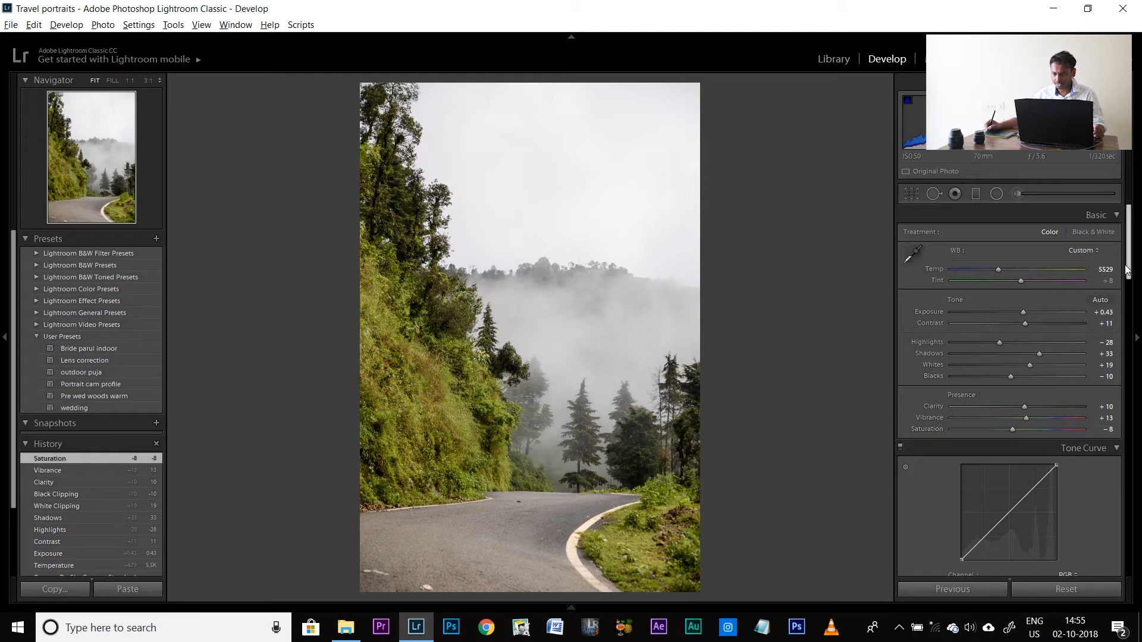
Step: Shape the RGB tone curve into a gentle S with two midtone points and raise its black point for faded shadows
{"action": "scroll", "coordinate": [1123, 306], "scroll_direction": "down", "scroll_amount": 3}
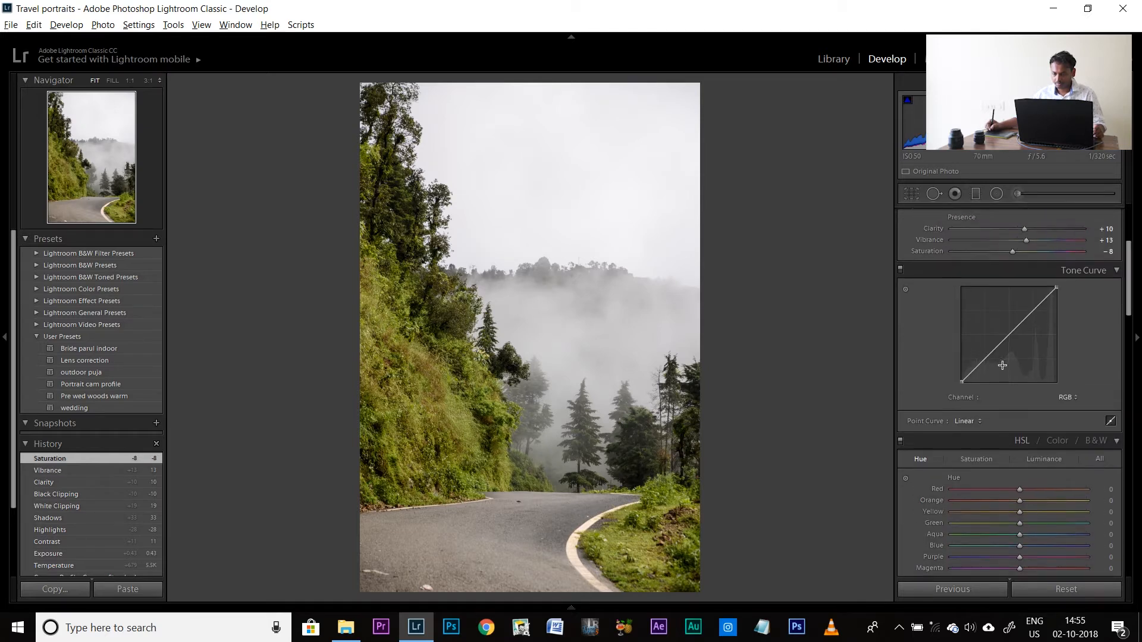
{"action": "left_click_drag", "start_coordinate": [988, 357], "coordinate": [1020, 323]}
{"action": "left_click_drag", "start_coordinate": [962, 382], "coordinate": [960, 375]}
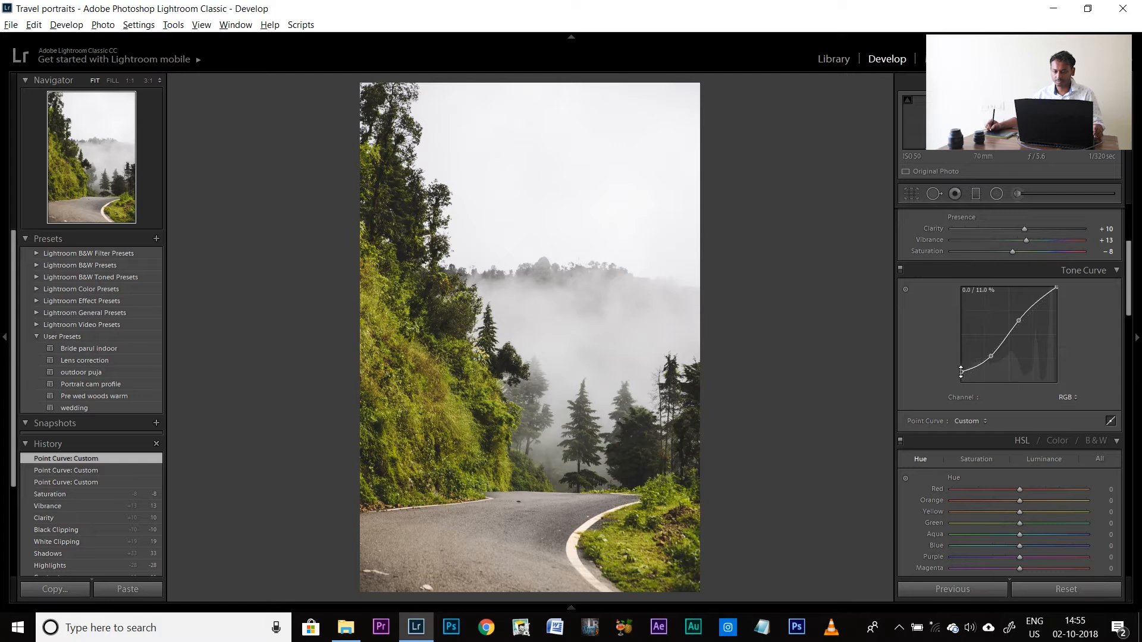
{"action": "left_click_drag", "start_coordinate": [957, 375], "coordinate": [955, 376]}
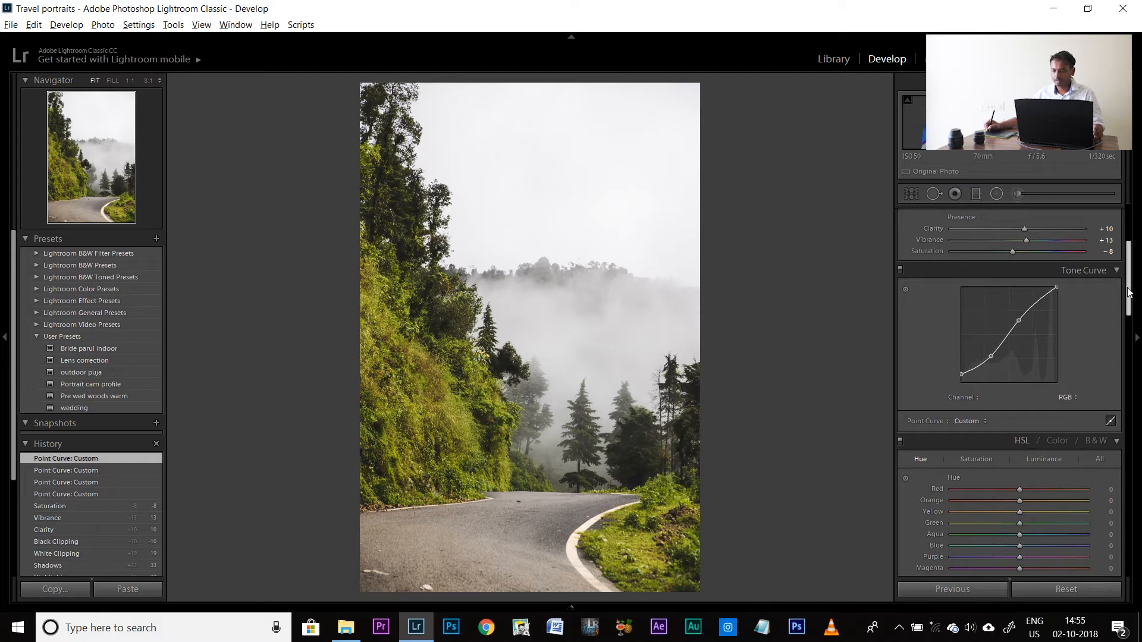
Step: Show all HSL adjustments together and shift the Yellow hue to -31 and the Green hue to -26
{"action": "scroll", "coordinate": [1128, 292], "scroll_direction": "down", "scroll_amount": 5}
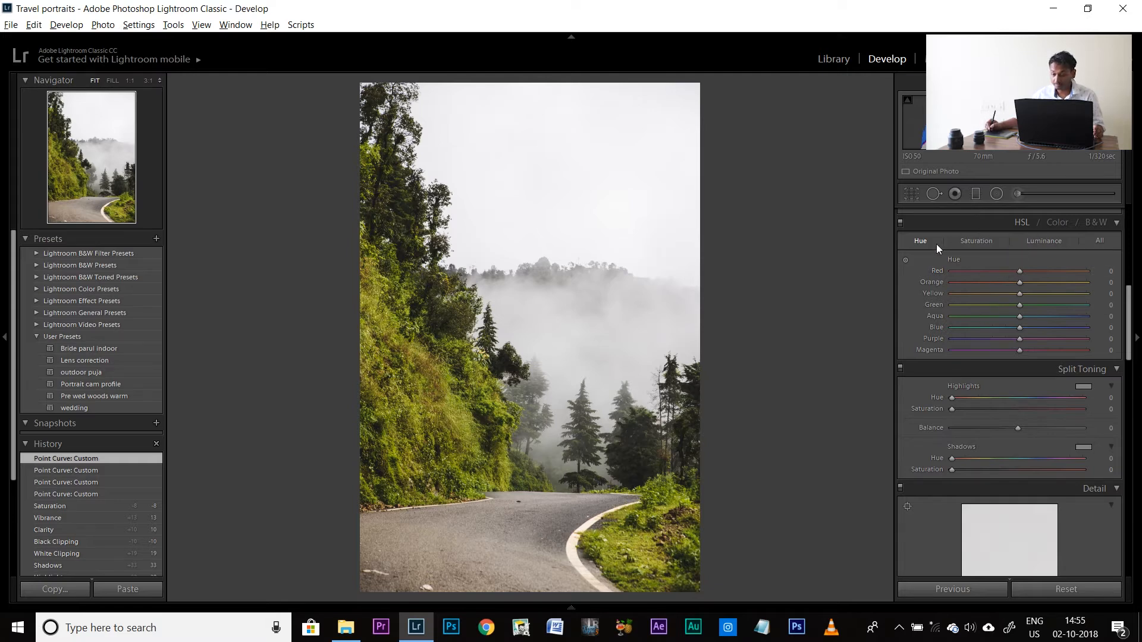
{"action": "left_click", "coordinate": [916, 240]}
{"action": "left_click", "coordinate": [1003, 243]}
{"action": "left_click", "coordinate": [1032, 242]}
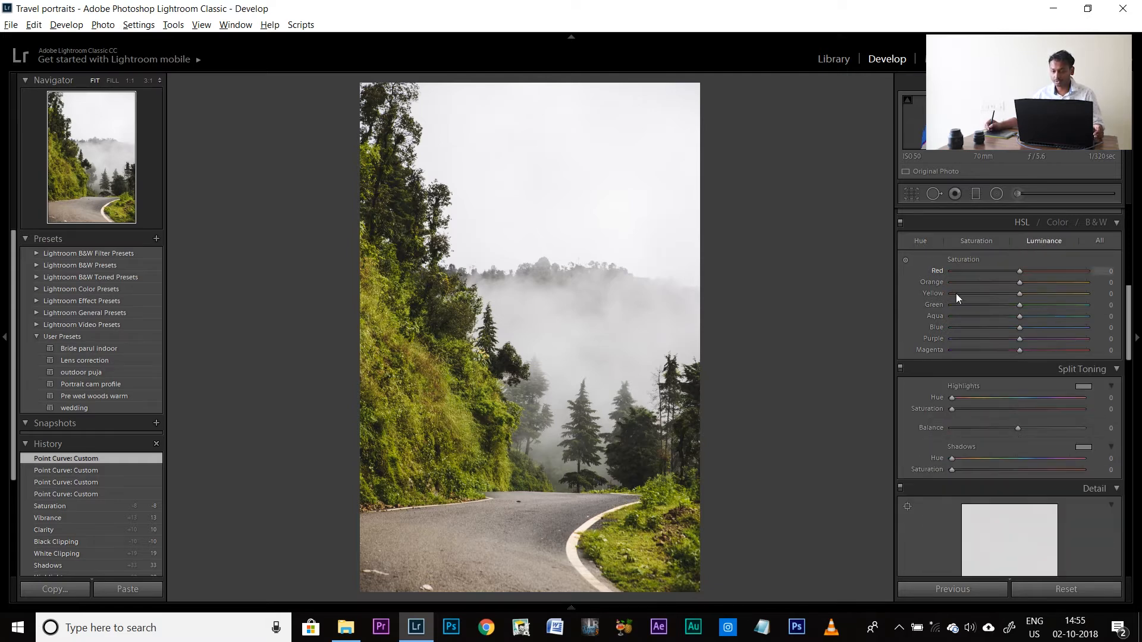
{"action": "left_click", "coordinate": [1098, 240]}
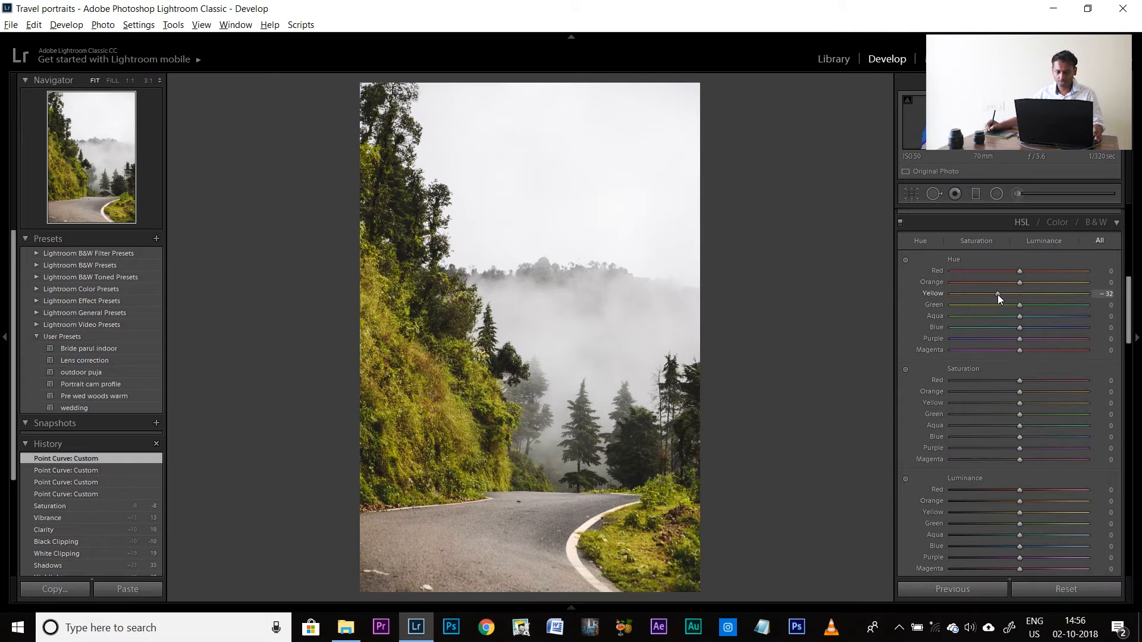
{"action": "left_click_drag", "start_coordinate": [997, 294], "coordinate": [1006, 307]}
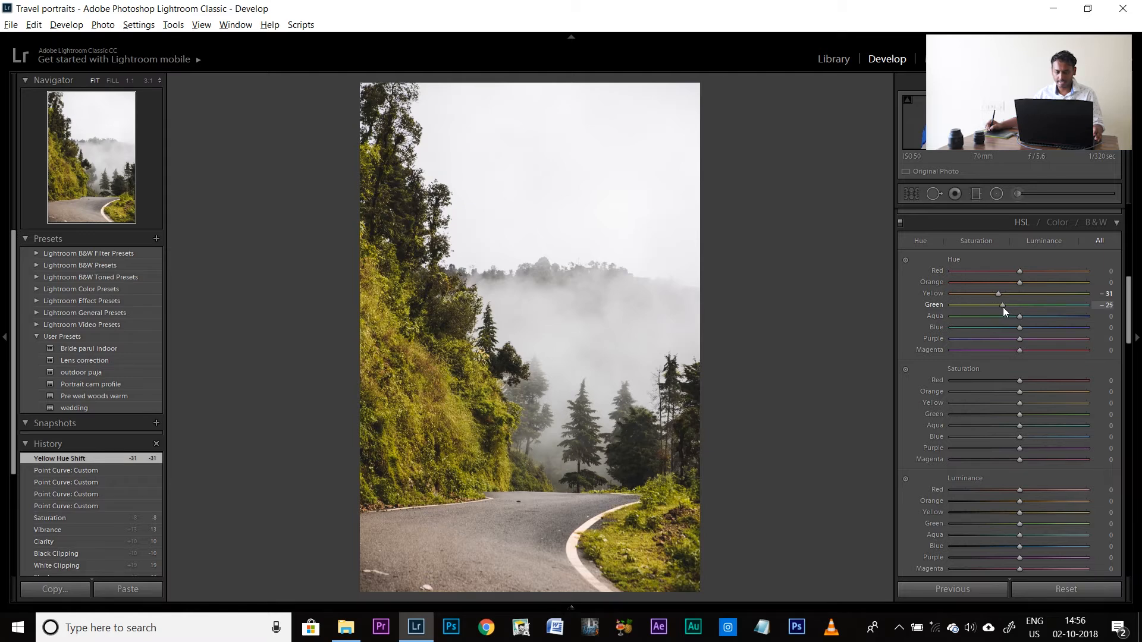
{"action": "left_click_drag", "start_coordinate": [1000, 308], "coordinate": [1002, 308]}
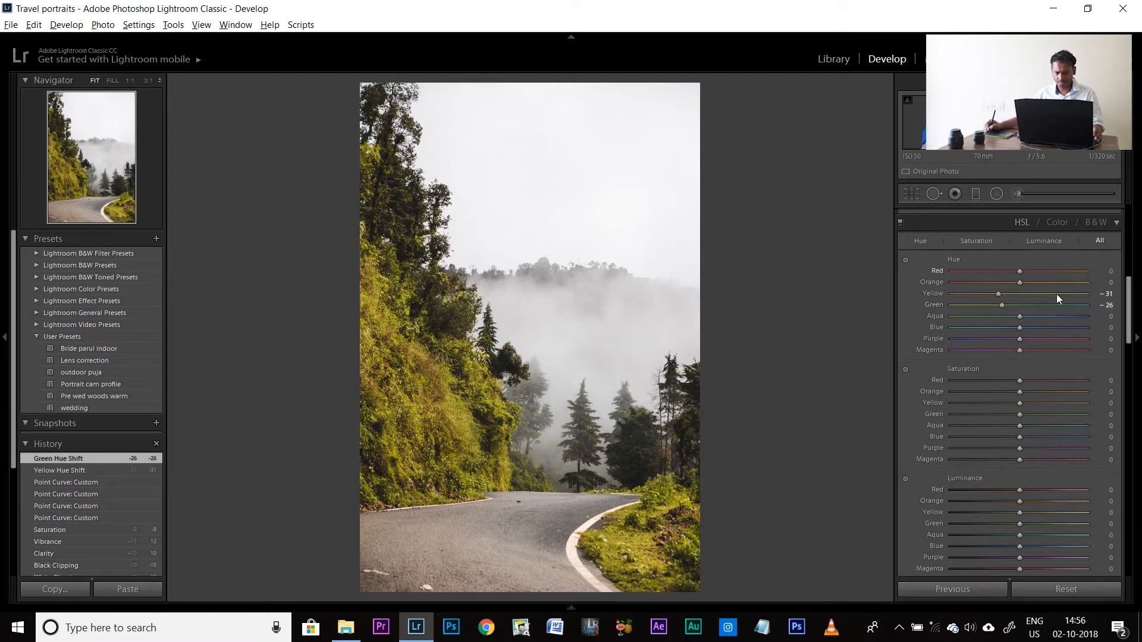
Step: Set the Sharpening Amount to 52 and Masking to 21, and check the trees' detail at 1:1
{"action": "left_click_drag", "start_coordinate": [1127, 299], "coordinate": [1118, 396]}
{"action": "left_click_drag", "start_coordinate": [973, 296], "coordinate": [997, 300]}
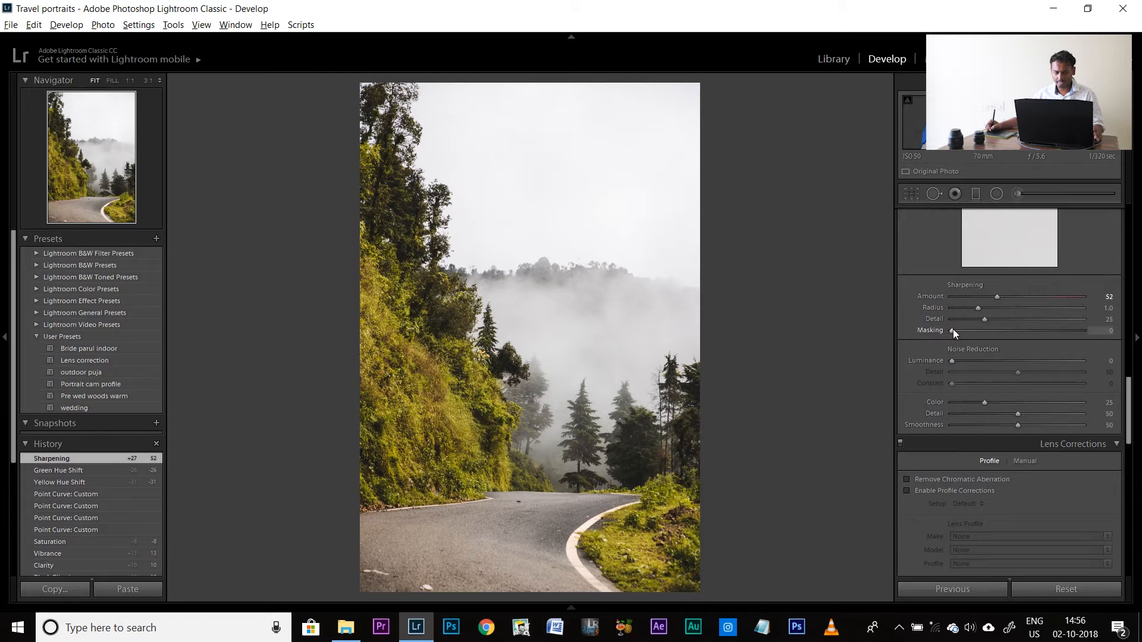
{"action": "left_click_drag", "start_coordinate": [951, 329], "coordinate": [980, 331]}
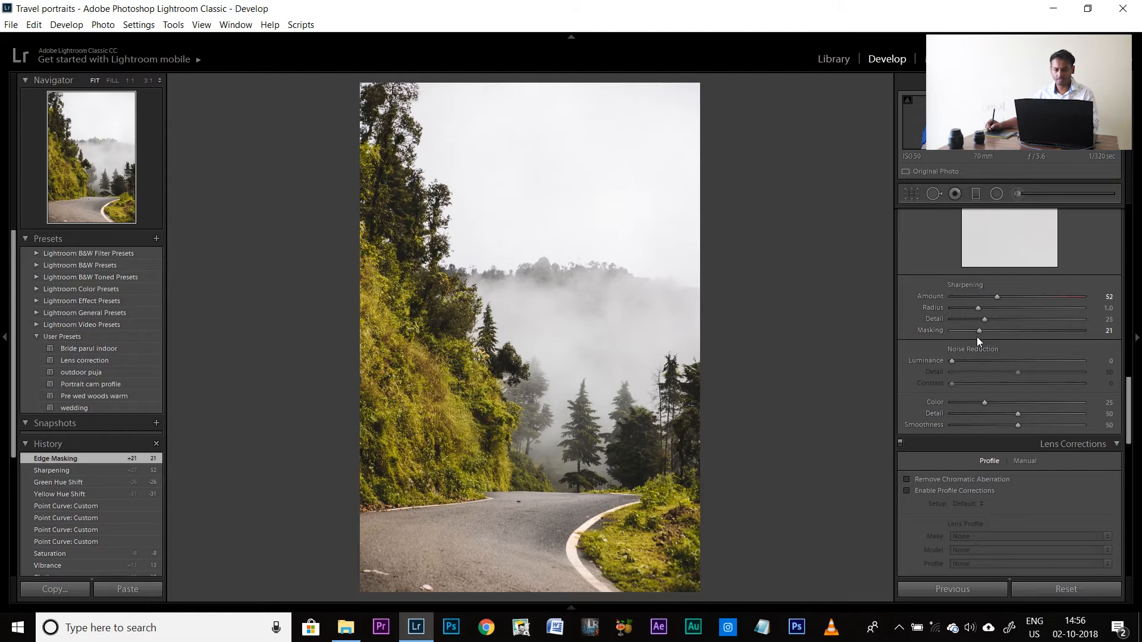
{"action": "left_click", "coordinate": [565, 411]}
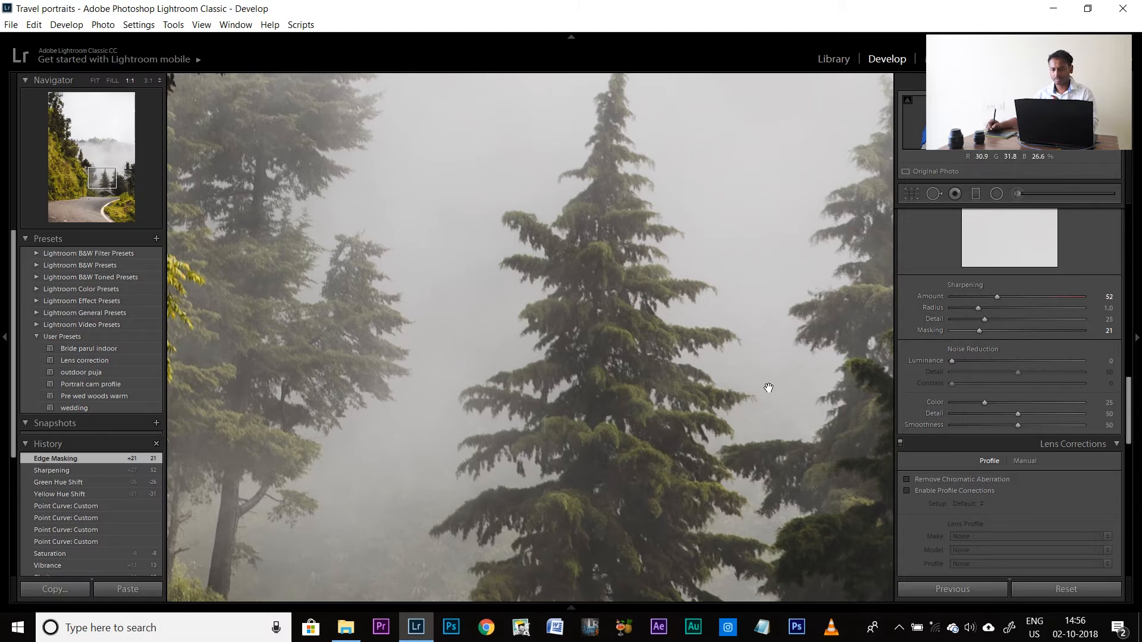
Step: Fit the whole photo in view and switch to full-screen mode with only the Develop adjustments showing
{"action": "left_click", "coordinate": [708, 444]}
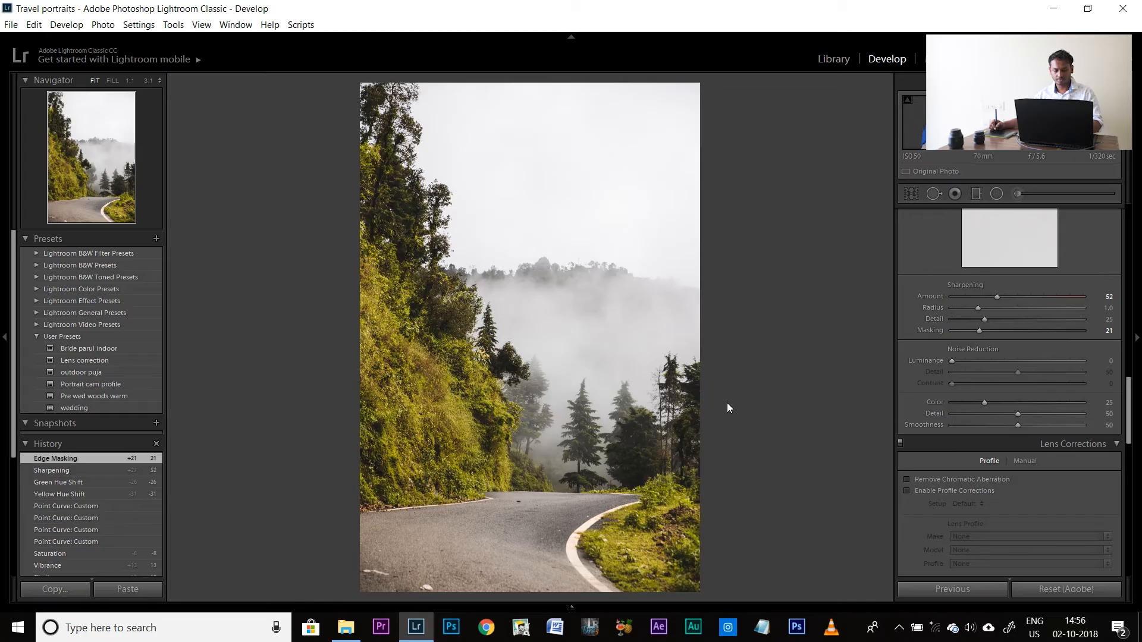
{"action": "key", "text": "ctrl+shift+f"}
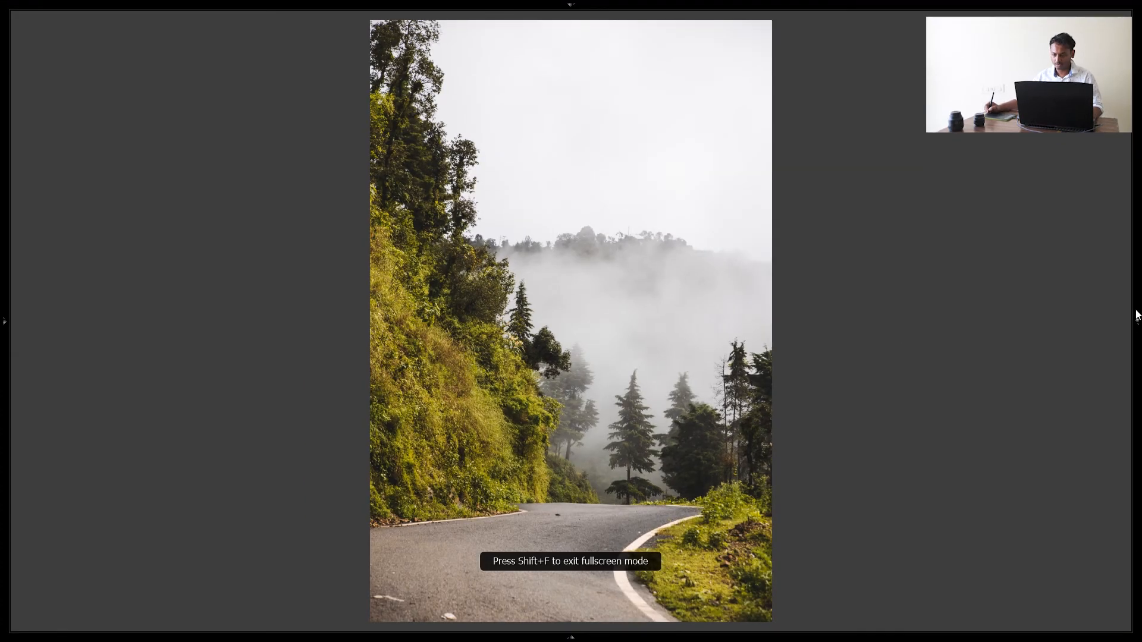
{"action": "left_click", "coordinate": [1136, 321]}
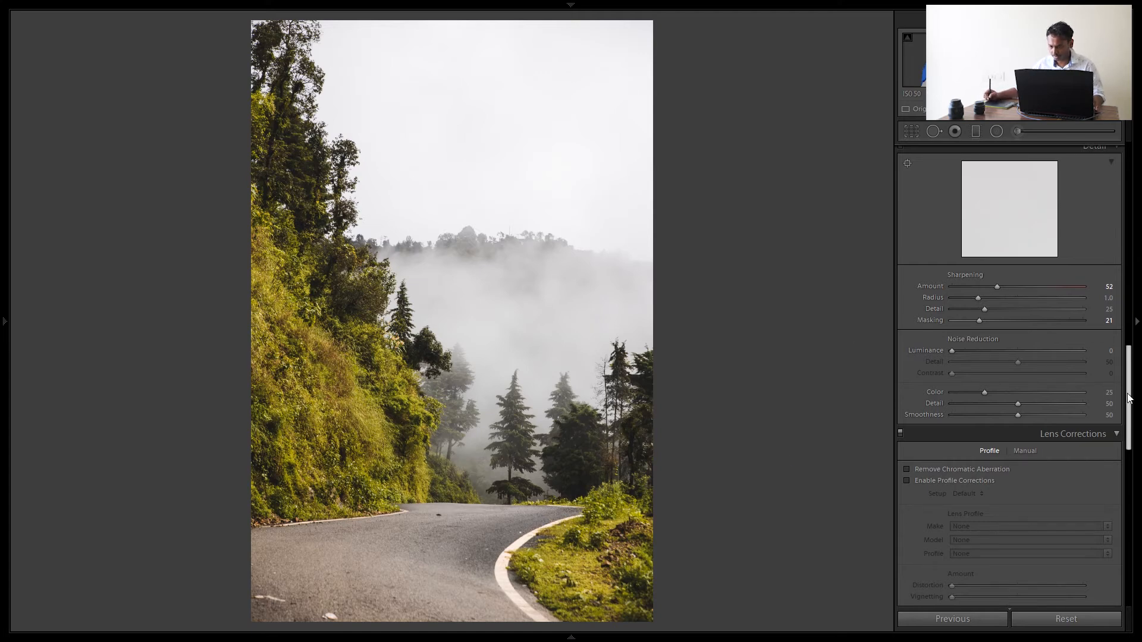
Step: Enable lens profile corrections with the Tamron SP 24-70mm profile and set its Distortion amount to 0
{"action": "left_click_drag", "start_coordinate": [1129, 392], "coordinate": [1116, 344]}
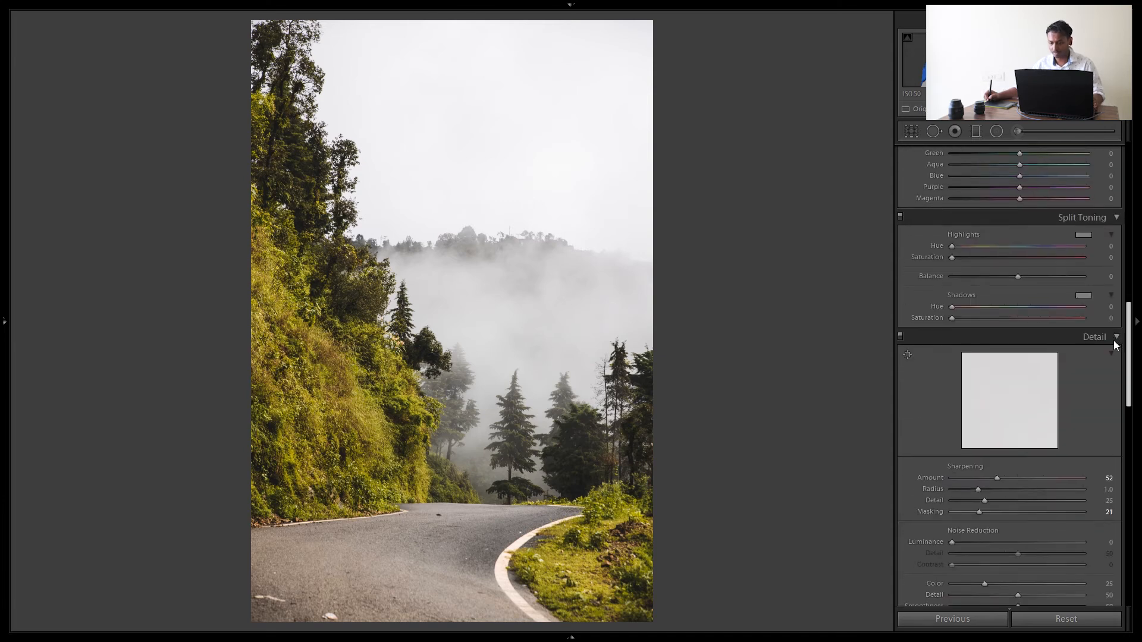
{"action": "scroll", "coordinate": [1116, 369], "scroll_direction": "down", "scroll_amount": 5}
{"action": "left_click_drag", "start_coordinate": [1127, 398], "coordinate": [1128, 422]}
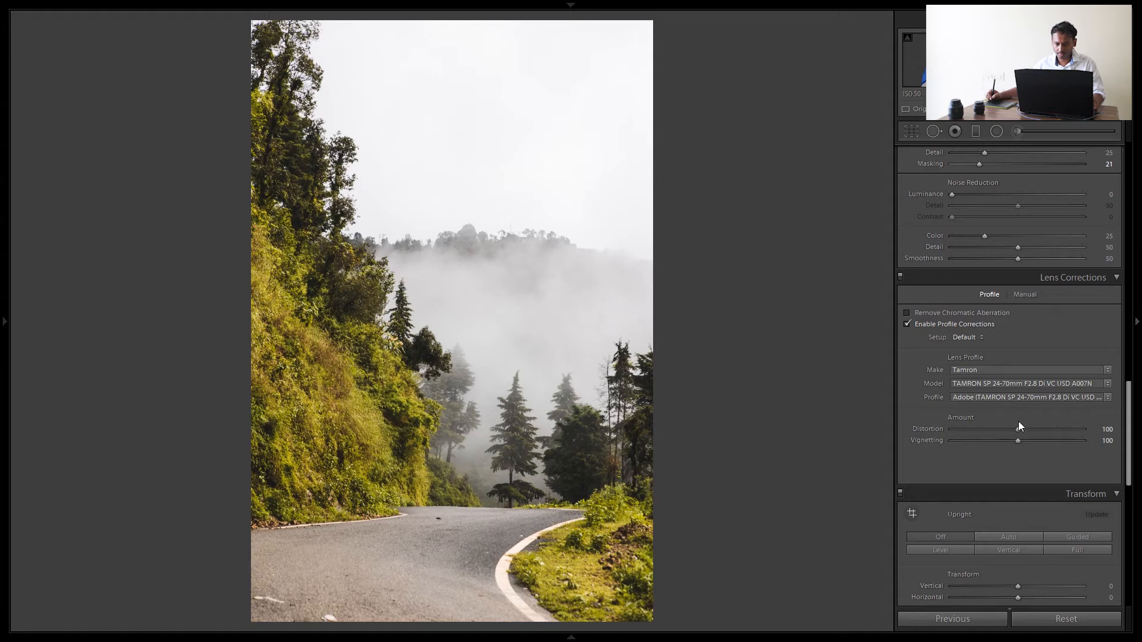
{"action": "left_click_drag", "start_coordinate": [1128, 412], "coordinate": [1127, 411]}
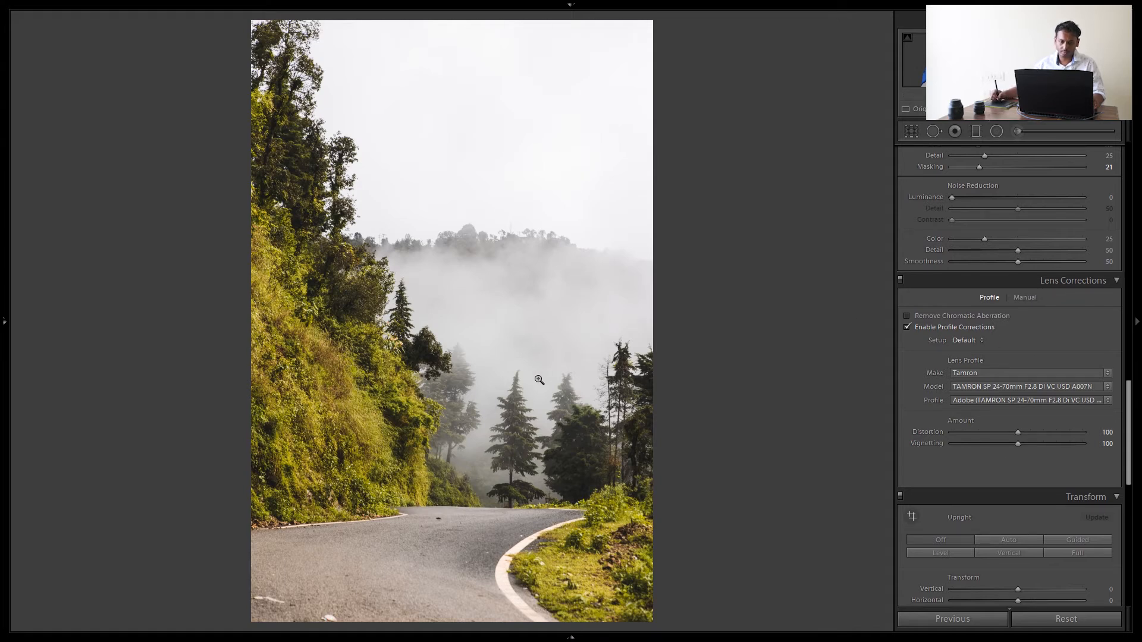
{"action": "mouse_move", "coordinate": [1015, 433]}
{"action": "left_click_drag", "start_coordinate": [1016, 437], "coordinate": [930, 434]}
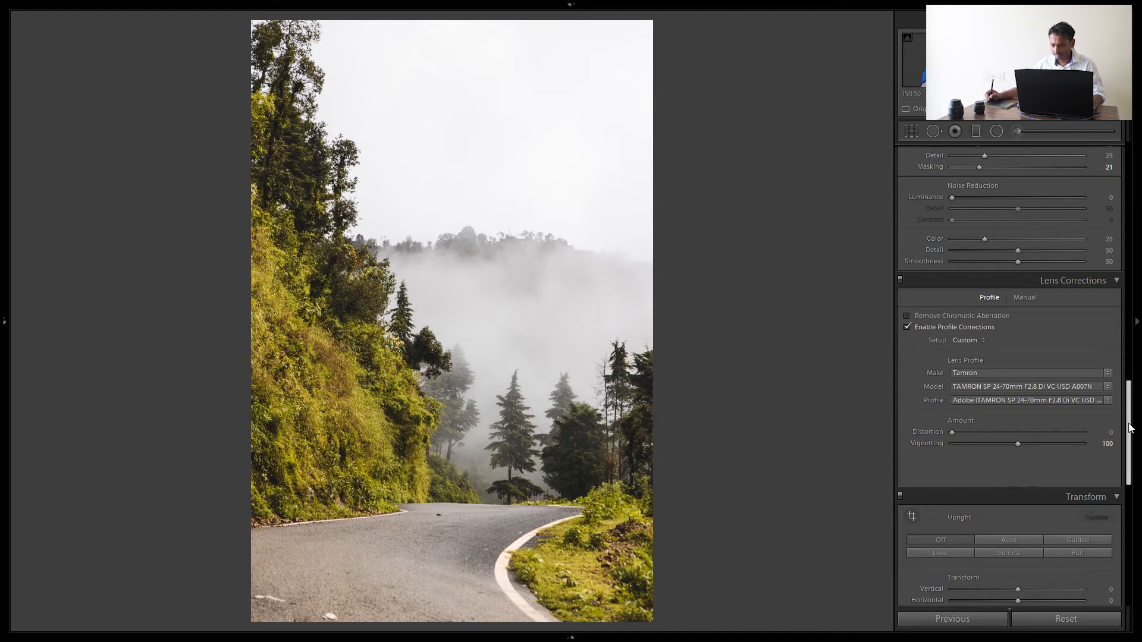
Step: Check the road surface up close, crop the photo to a 4 x 5 / 8 x 10 aspect, and reposition it to keep more road
{"action": "left_click_drag", "start_coordinate": [1130, 427], "coordinate": [1129, 184]}
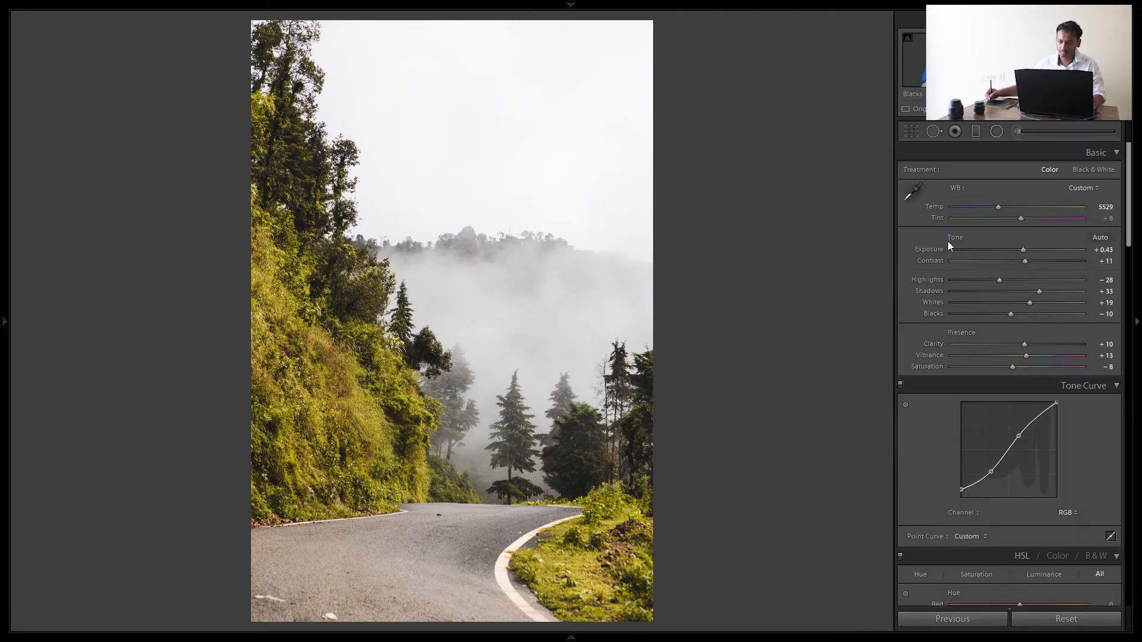
{"action": "left_click_drag", "start_coordinate": [377, 576], "coordinate": [614, 311]}
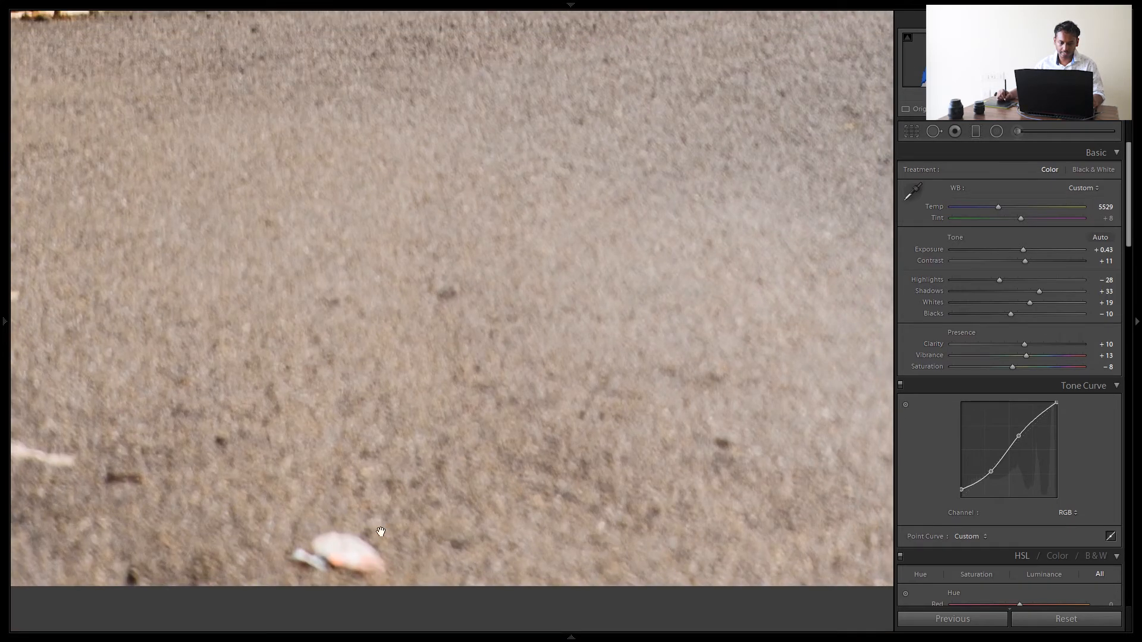
{"action": "left_click", "coordinate": [422, 493]}
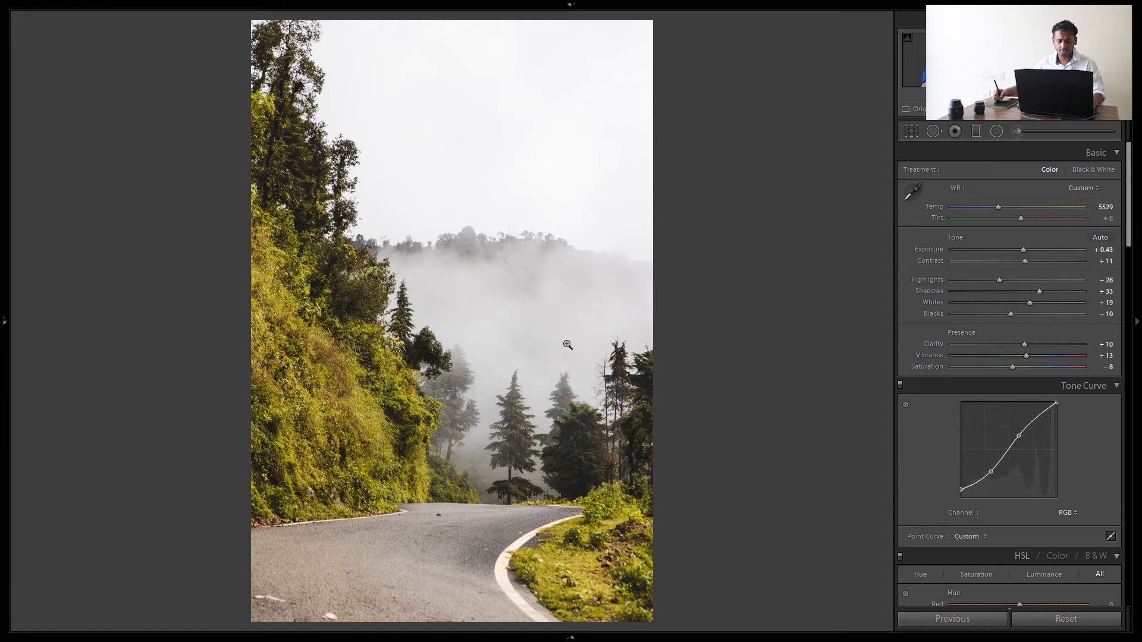
{"action": "key", "text": "r"}
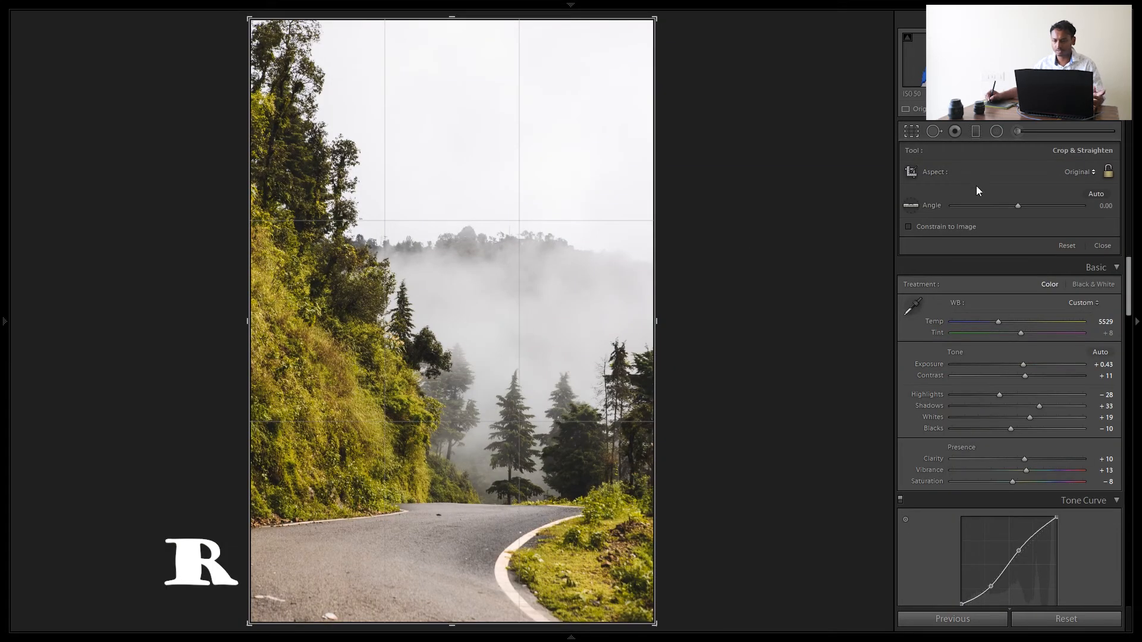
{"action": "left_click", "coordinate": [1078, 171]}
{"action": "left_click", "coordinate": [982, 248]}
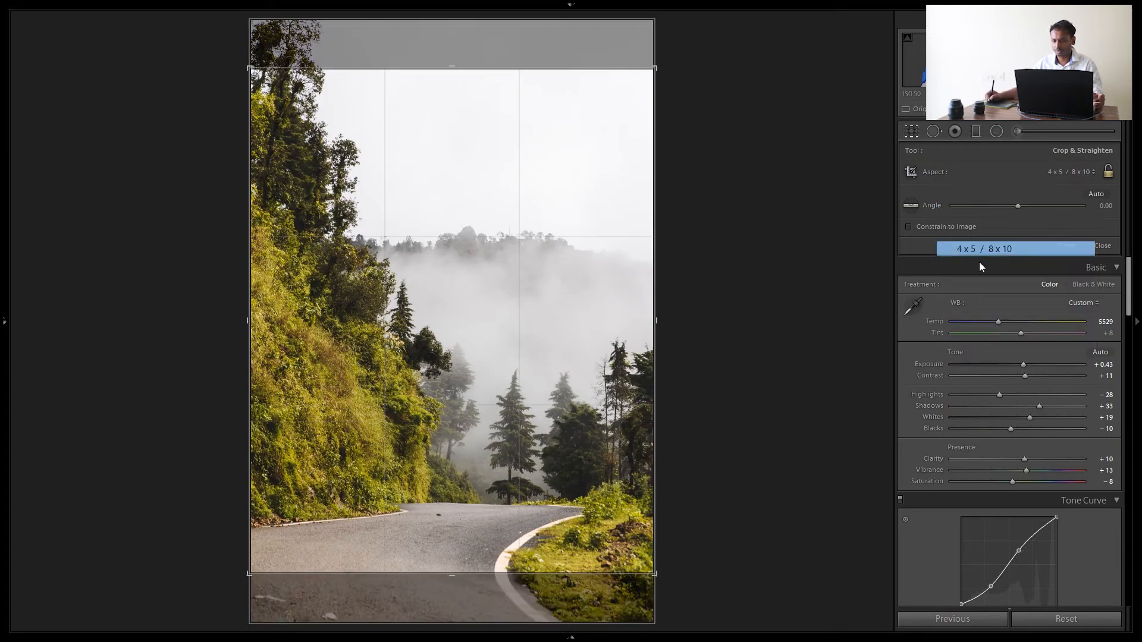
{"action": "left_click_drag", "start_coordinate": [363, 456], "coordinate": [455, 434]}
{"action": "key", "text": "Return"}
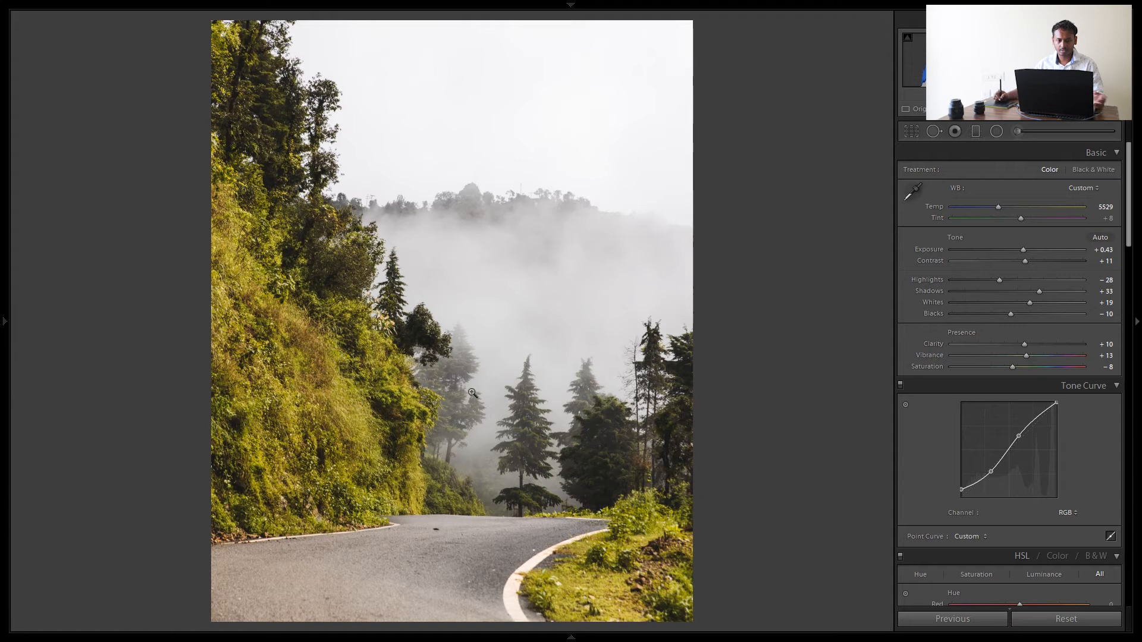
Step: Heal the large dark object on the road near the bend with Spot Removal at size 70
{"action": "left_click", "coordinate": [935, 137]}
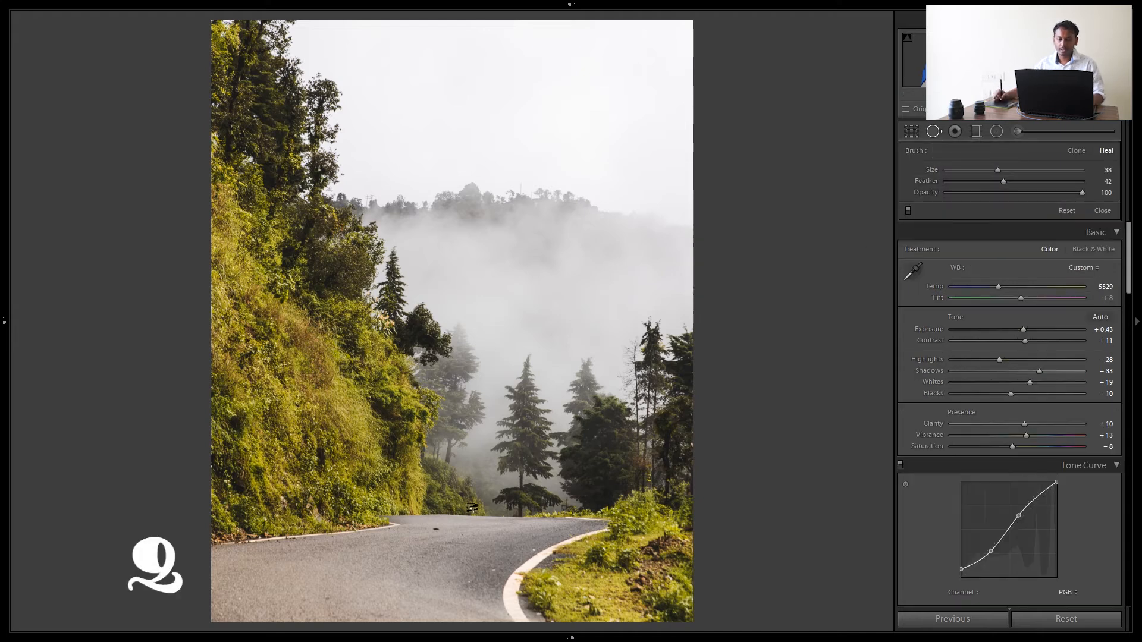
{"action": "left_click", "coordinate": [435, 537]}
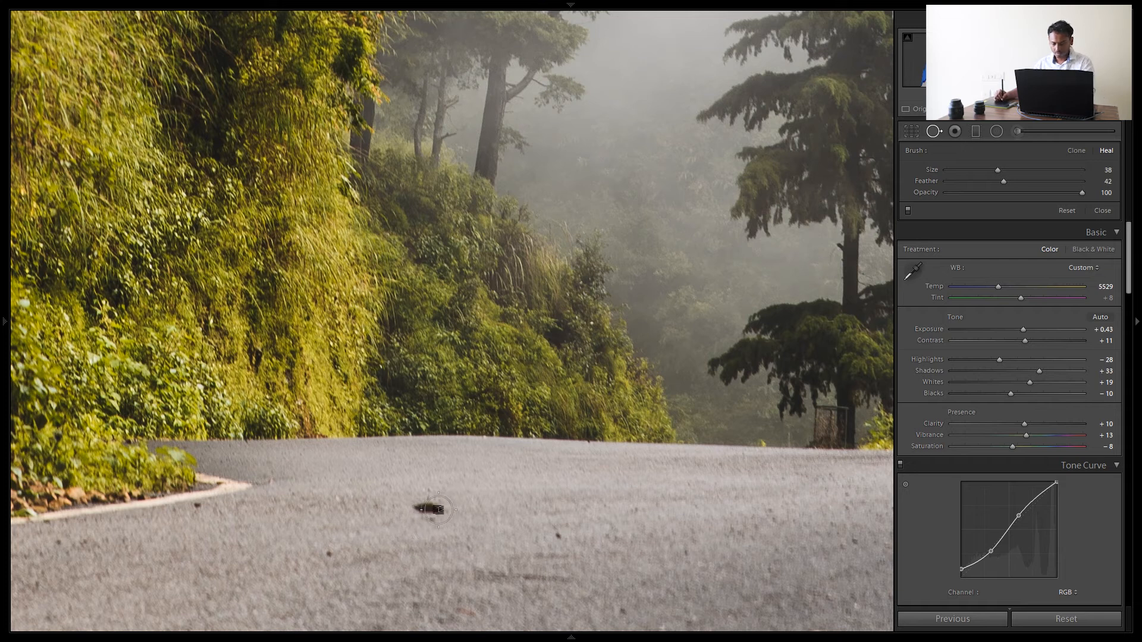
{"action": "key", "text": "bracketright"}
{"action": "key", "text": "bracketright"}
{"action": "key", "text": "bracketright"}
{"action": "key", "text": "bracketright"}
{"action": "key", "text": "bracketright"}
{"action": "key", "text": "bracketright"}
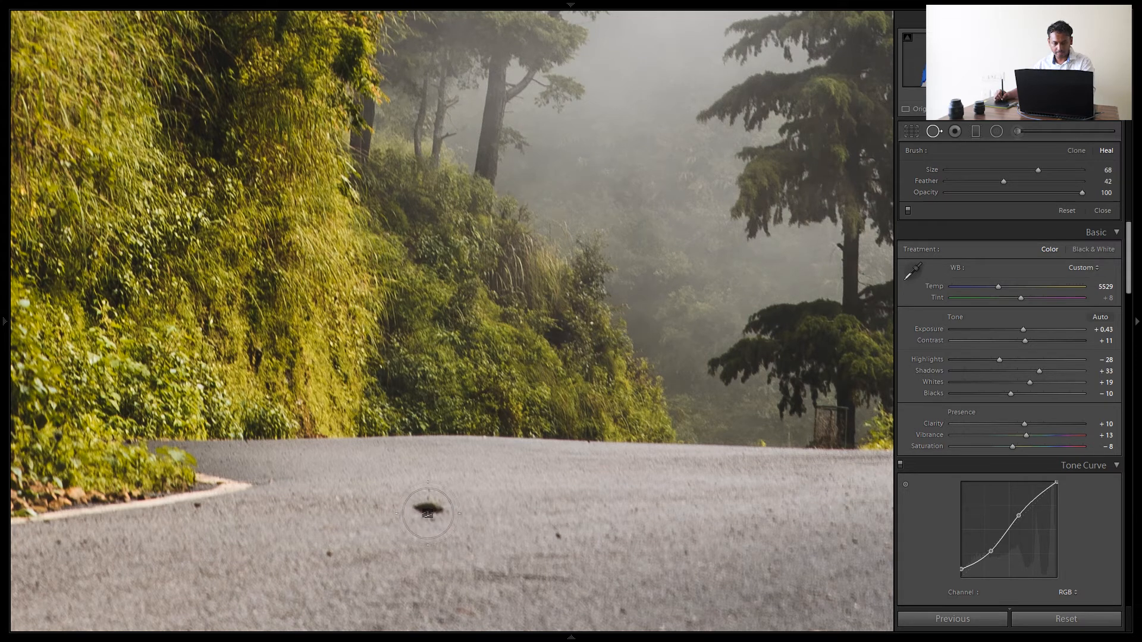
{"action": "left_click", "coordinate": [425, 512]}
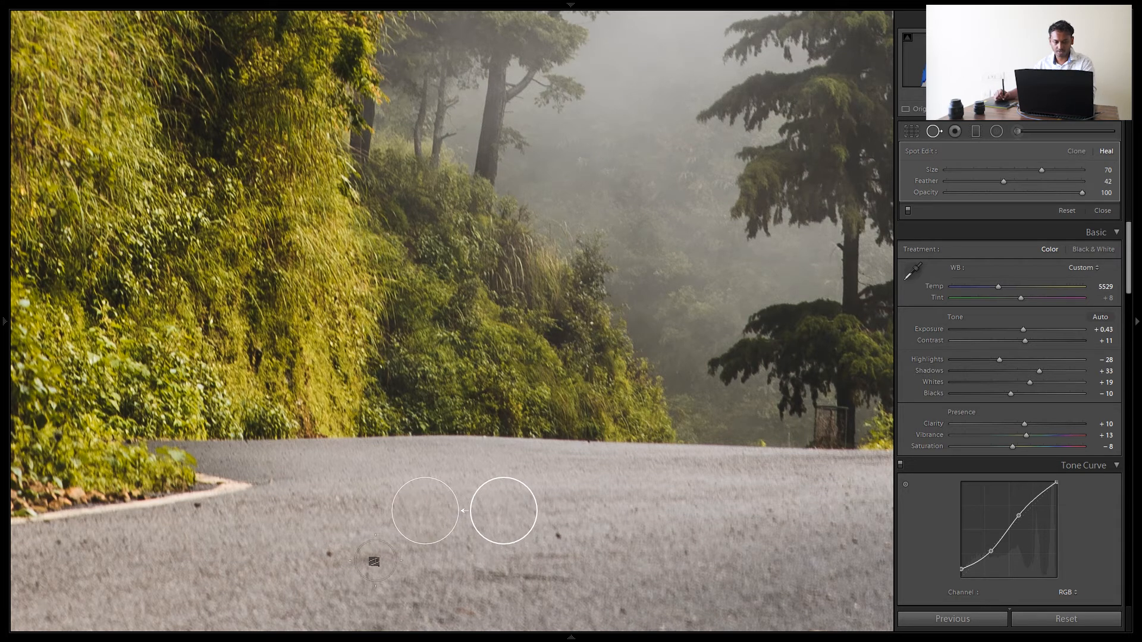
Step: Heal the small dark specks across the middle of the road with spots of size 35
{"action": "left_click", "coordinate": [328, 555]}
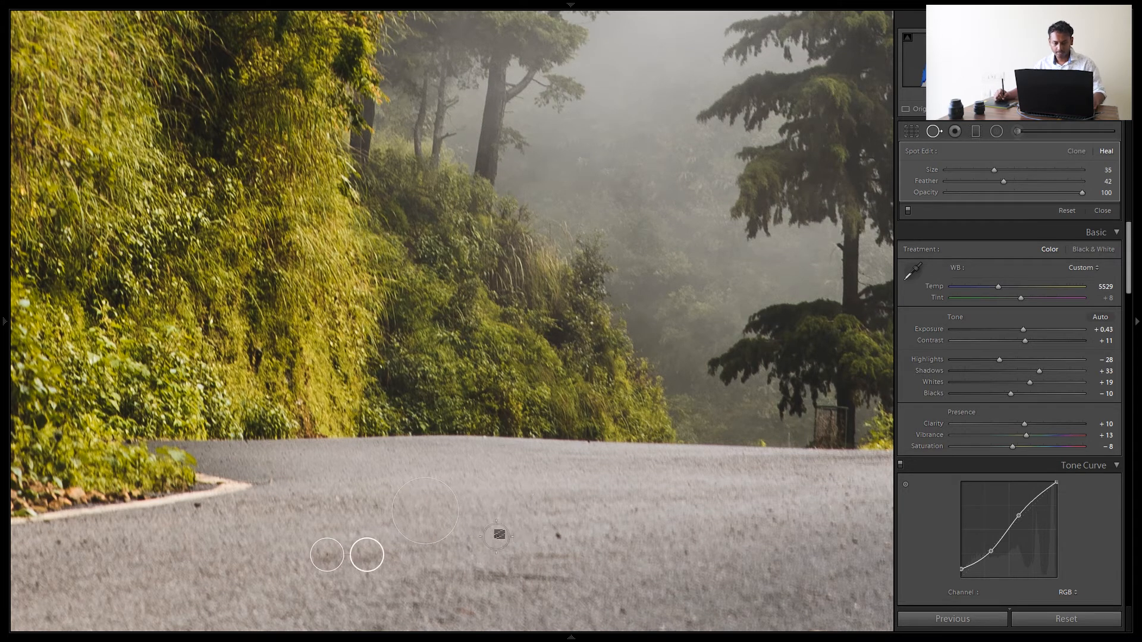
{"action": "left_click", "coordinate": [558, 535]}
{"action": "left_click_drag", "start_coordinate": [518, 565], "coordinate": [387, 240]}
{"action": "left_click", "coordinate": [489, 290]}
{"action": "left_click_drag", "start_coordinate": [569, 299], "coordinate": [310, 359]}
{"action": "left_click", "coordinate": [454, 274]}
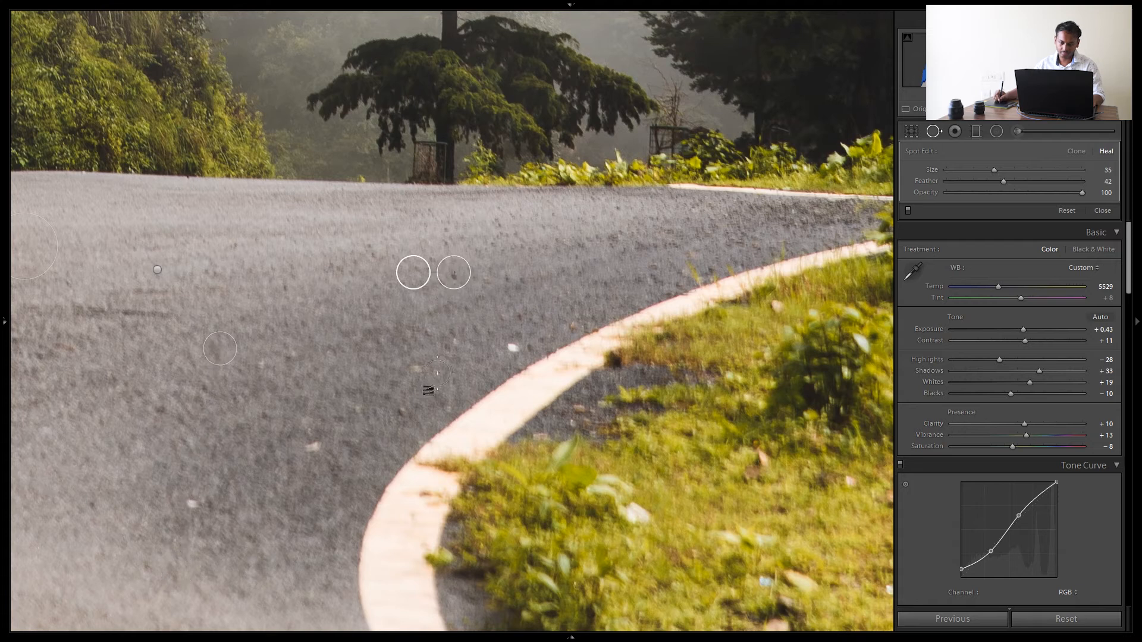
Step: Heal the pale specks beside the curved kerb and the dark spot in the foreground asphalt at size 35
{"action": "mouse_move", "coordinate": [424, 388]}
{"action": "left_mouse_down"}
{"action": "mouse_move", "coordinate": [492, 249]}
{"action": "mouse_move", "coordinate": [691, 72]}
{"action": "left_mouse_up"}
{"action": "left_click", "coordinate": [464, 198]}
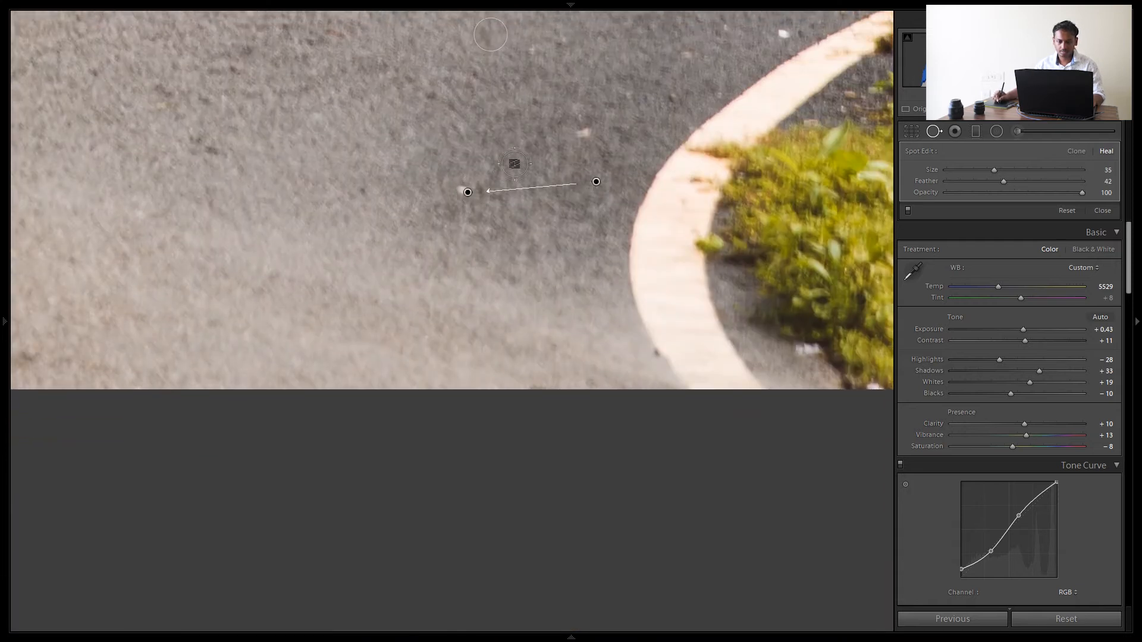
{"action": "left_click", "coordinate": [584, 132]}
{"action": "mouse_move", "coordinate": [333, 266]}
{"action": "left_mouse_down"}
{"action": "mouse_move", "coordinate": [505, 334]}
{"action": "mouse_move", "coordinate": [631, 427]}
{"action": "left_mouse_up"}
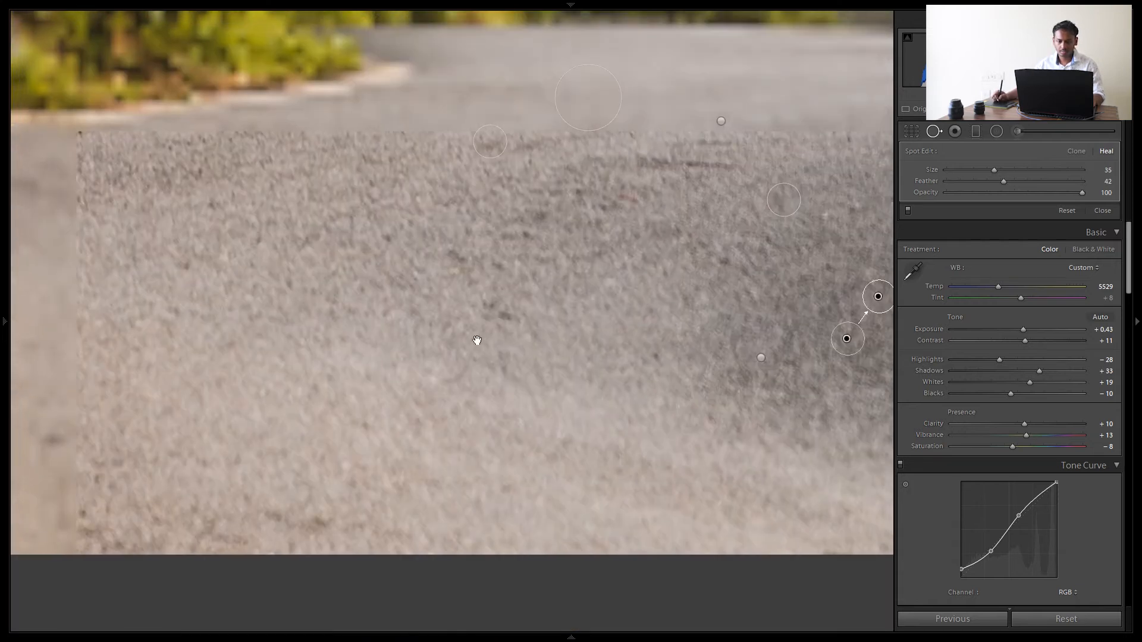
{"action": "left_click_drag", "start_coordinate": [330, 386], "coordinate": [640, 273]}
{"action": "left_click", "coordinate": [356, 327]}
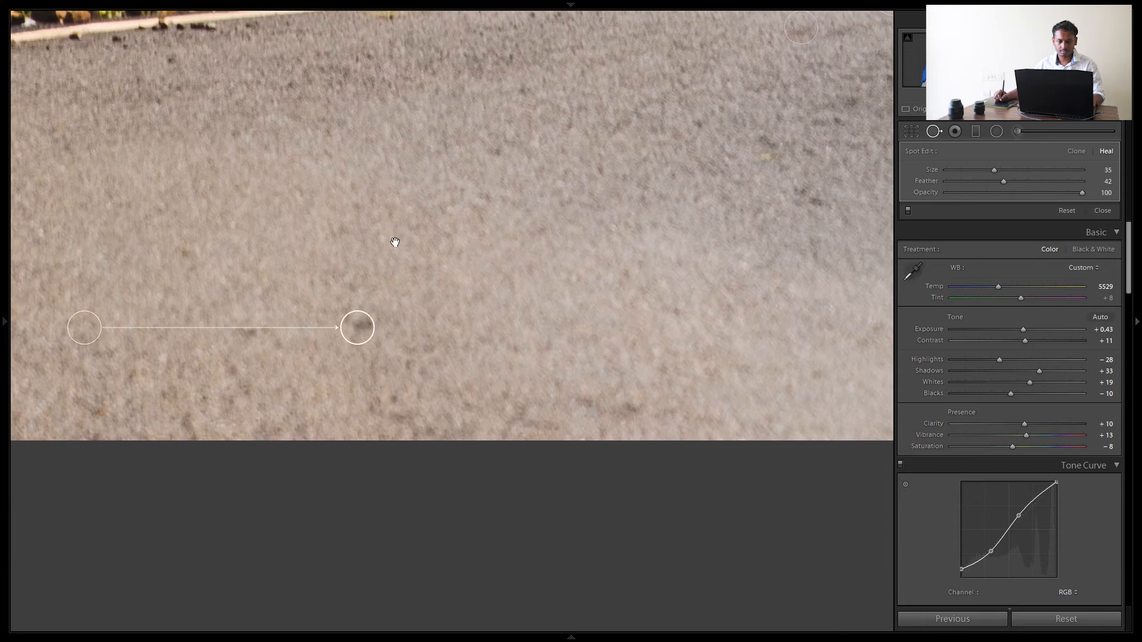
Step: Heal the dark speck next to the end of the road edge line below the hillside bushes
{"action": "left_click_drag", "start_coordinate": [337, 286], "coordinate": [666, 342]}
{"action": "left_click_drag", "start_coordinate": [443, 218], "coordinate": [436, 367]}
{"action": "left_click_drag", "start_coordinate": [606, 314], "coordinate": [283, 314]}
{"action": "left_click_drag", "start_coordinate": [585, 286], "coordinate": [539, 308]}
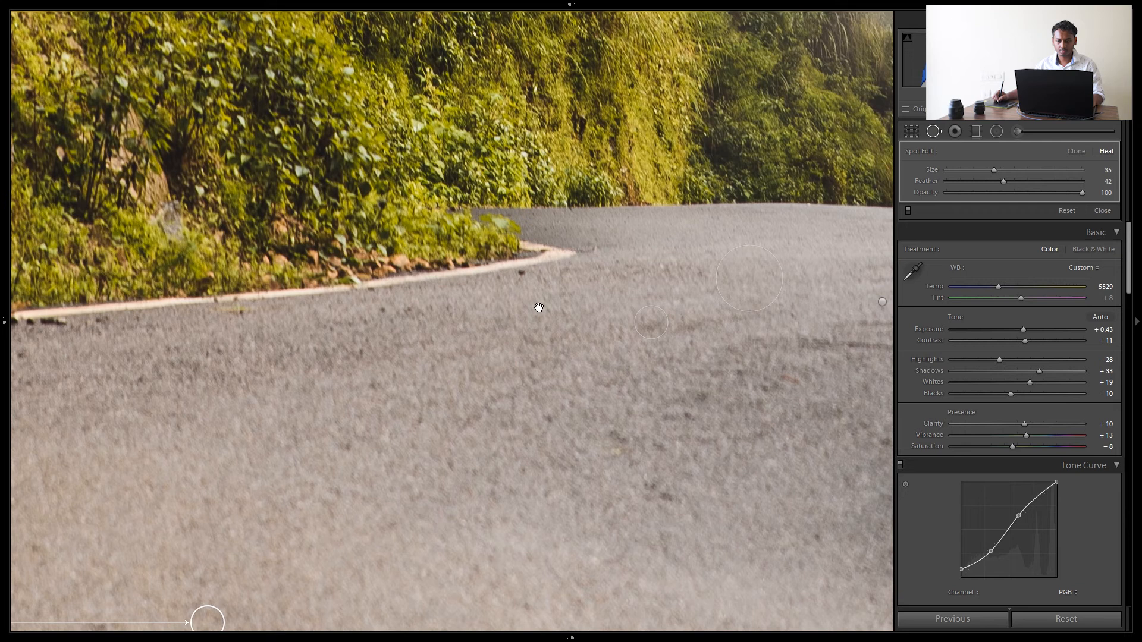
{"action": "left_click", "coordinate": [521, 274]}
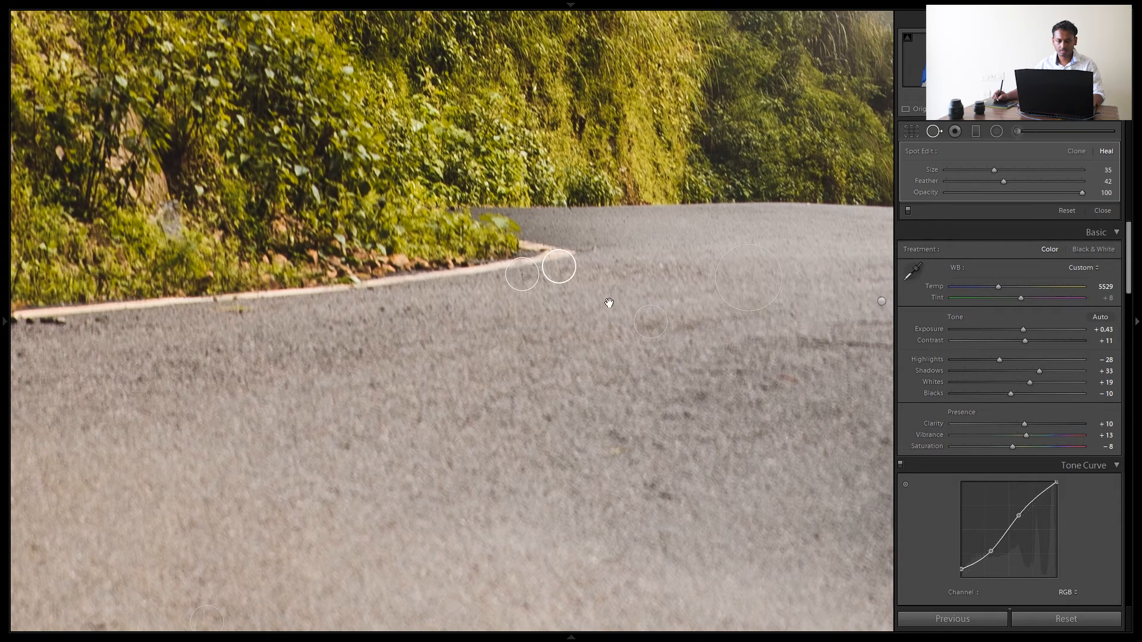
Step: Heal the white speck and remaining marks on the asphalt along the curved white kerb, and close Spot Removal
{"action": "mouse_move", "coordinate": [606, 304]}
{"action": "left_mouse_down"}
{"action": "mouse_move", "coordinate": [617, 270]}
{"action": "mouse_move", "coordinate": [532, 309]}
{"action": "mouse_move", "coordinate": [387, 278]}
{"action": "left_mouse_up"}
{"action": "left_click_drag", "start_coordinate": [562, 271], "coordinate": [362, 314]}
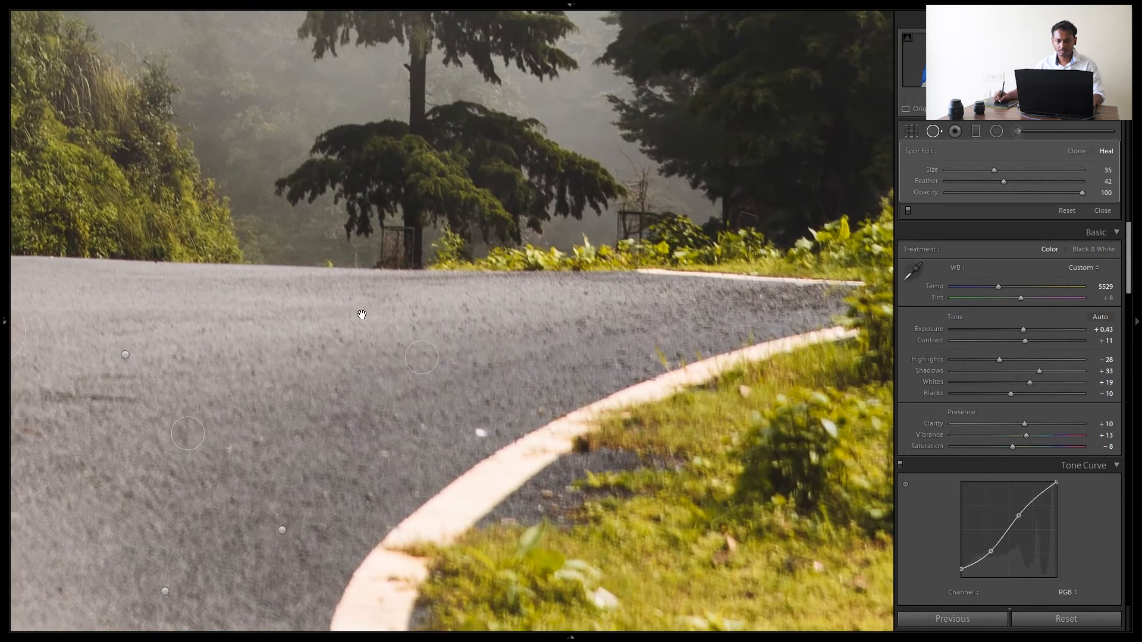
{"action": "left_click", "coordinate": [476, 429]}
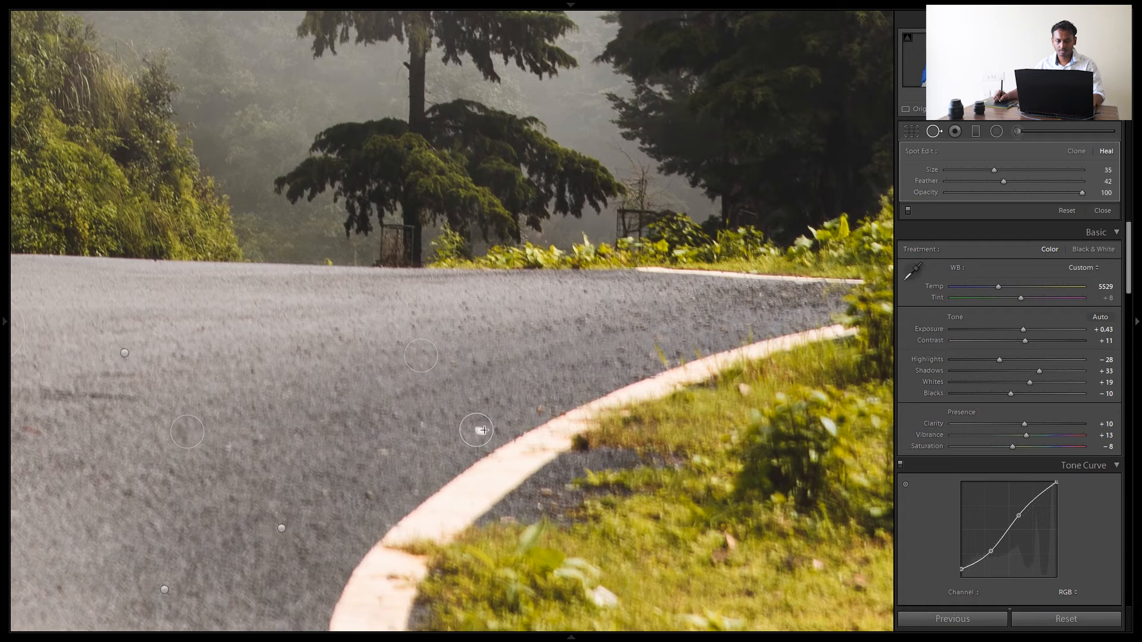
{"action": "left_click", "coordinate": [539, 406]}
{"action": "left_click_drag", "start_coordinate": [367, 496], "coordinate": [378, 497]}
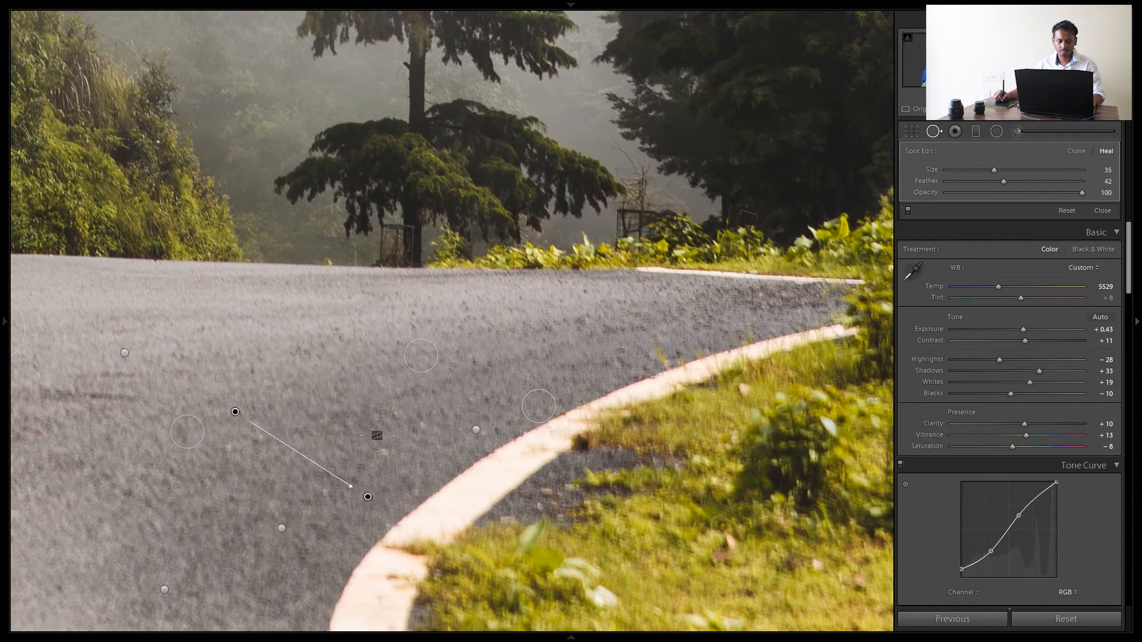
{"action": "left_click", "coordinate": [386, 451]}
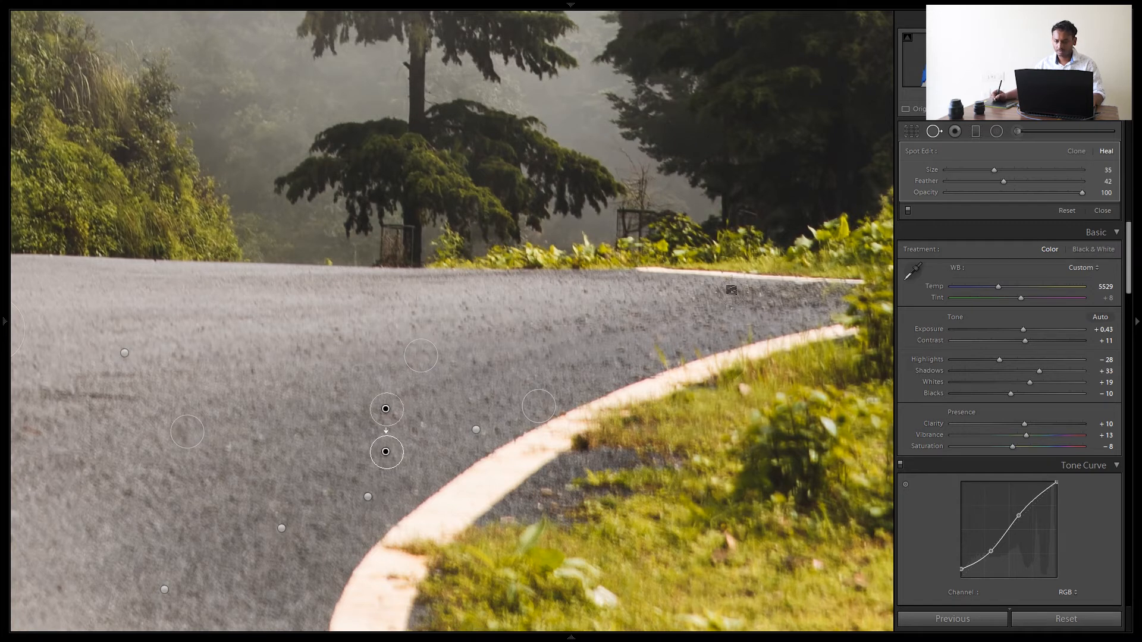
{"action": "key", "text": "q"}
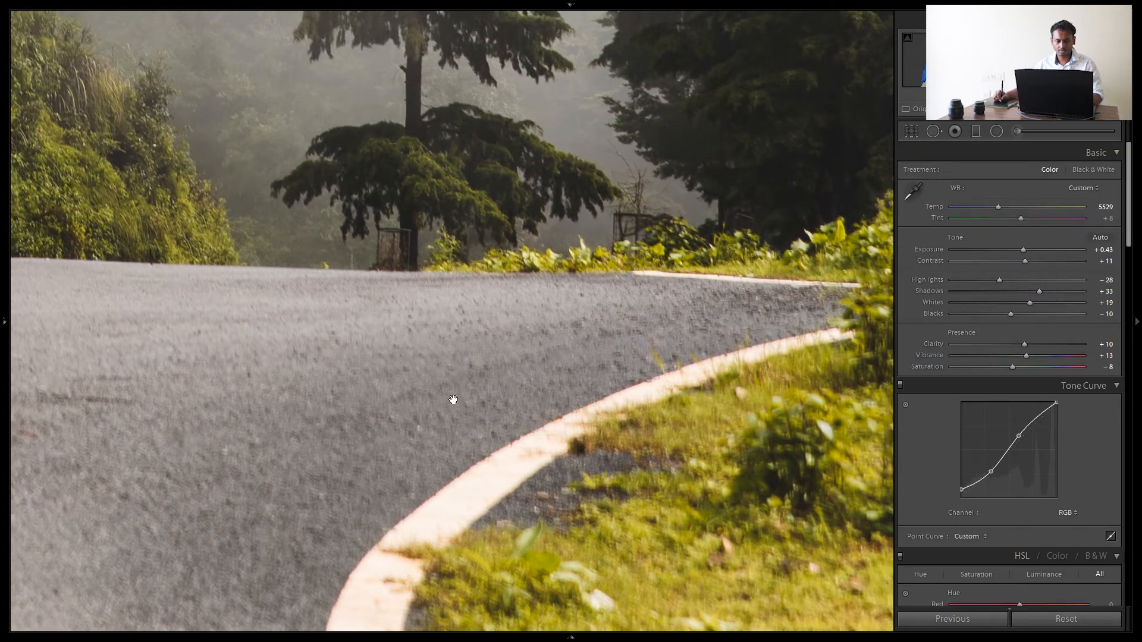
Step: Fit the retouched photo in view and preview it full screen without the interface
{"action": "left_click", "coordinate": [481, 413]}
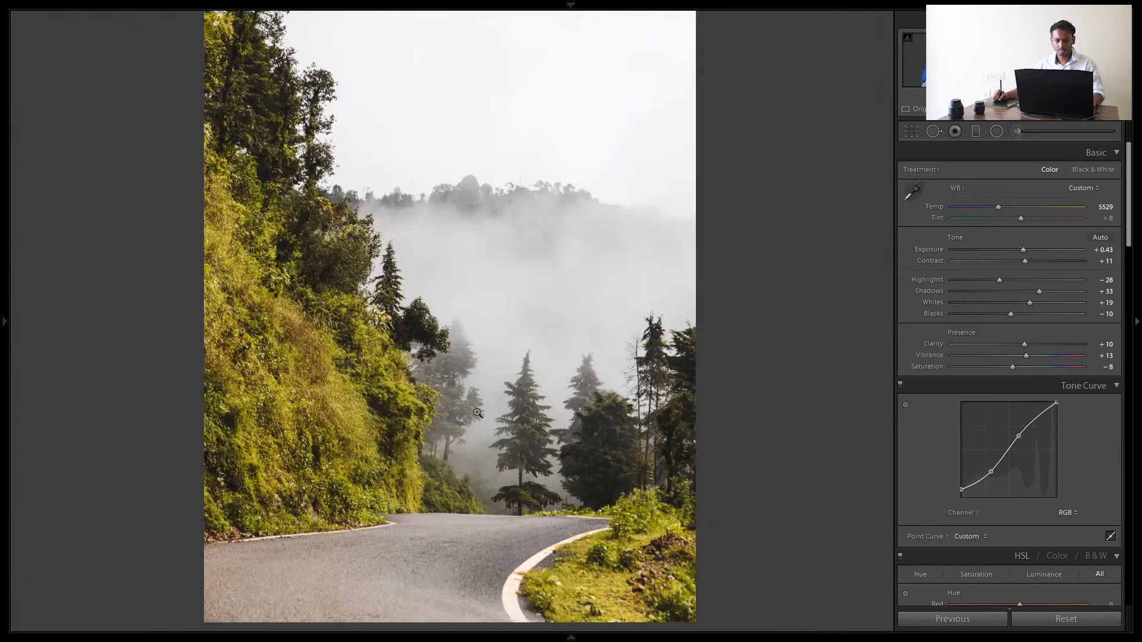
{"action": "key", "text": "f"}
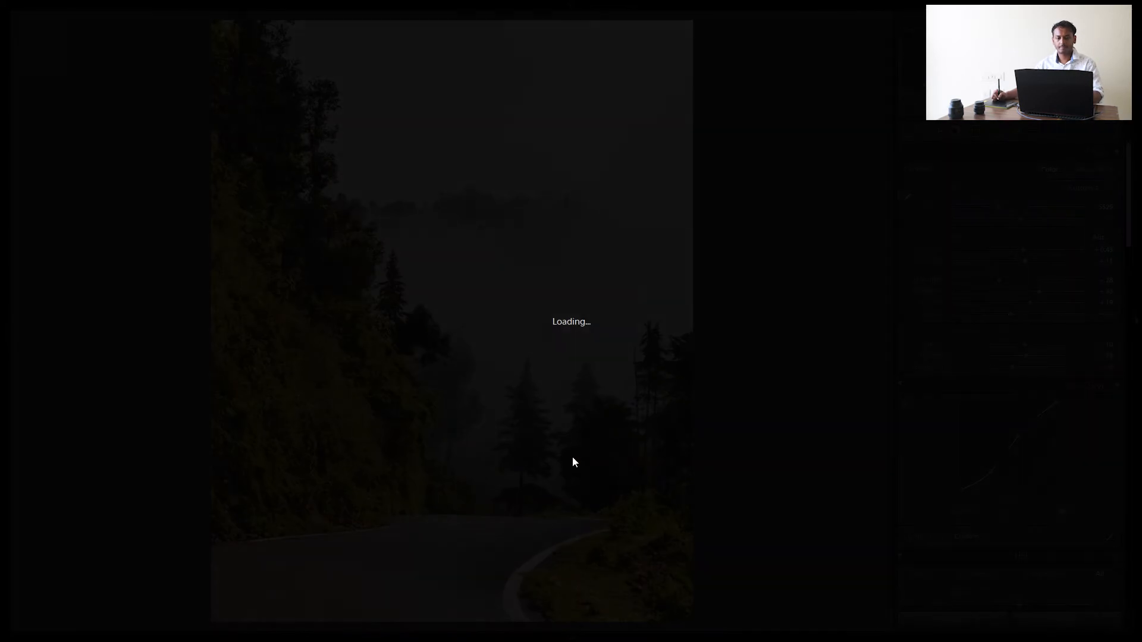
{"action": "key", "text": "f"}
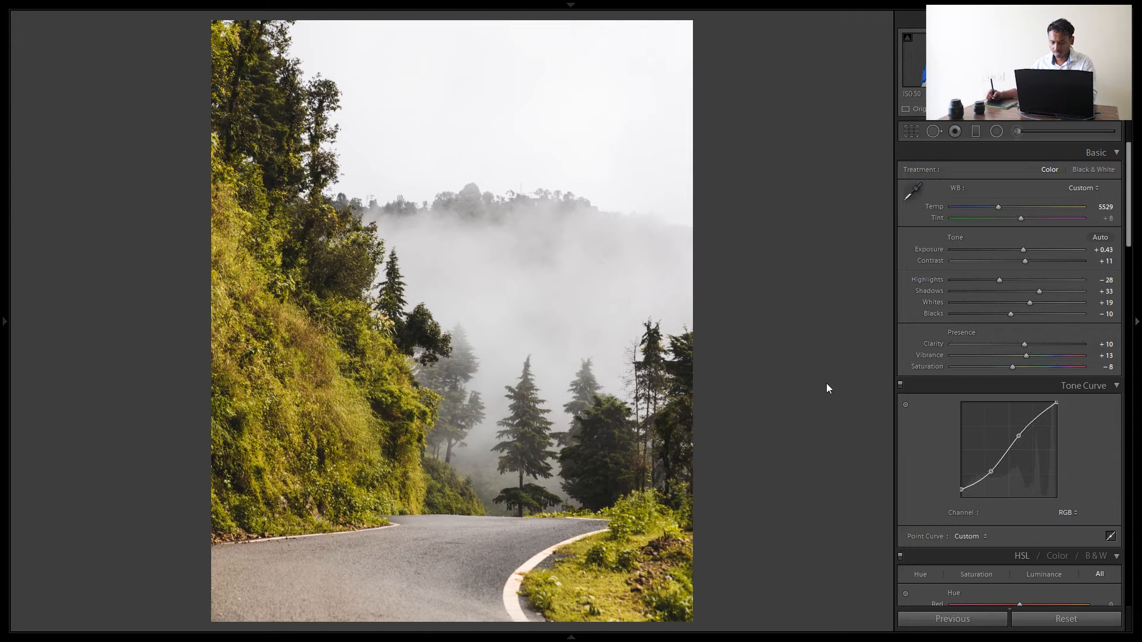
Step: Compare the edited photo with its original, first by toggling the Before view and finally side by side
{"action": "key", "text": "backslash"}
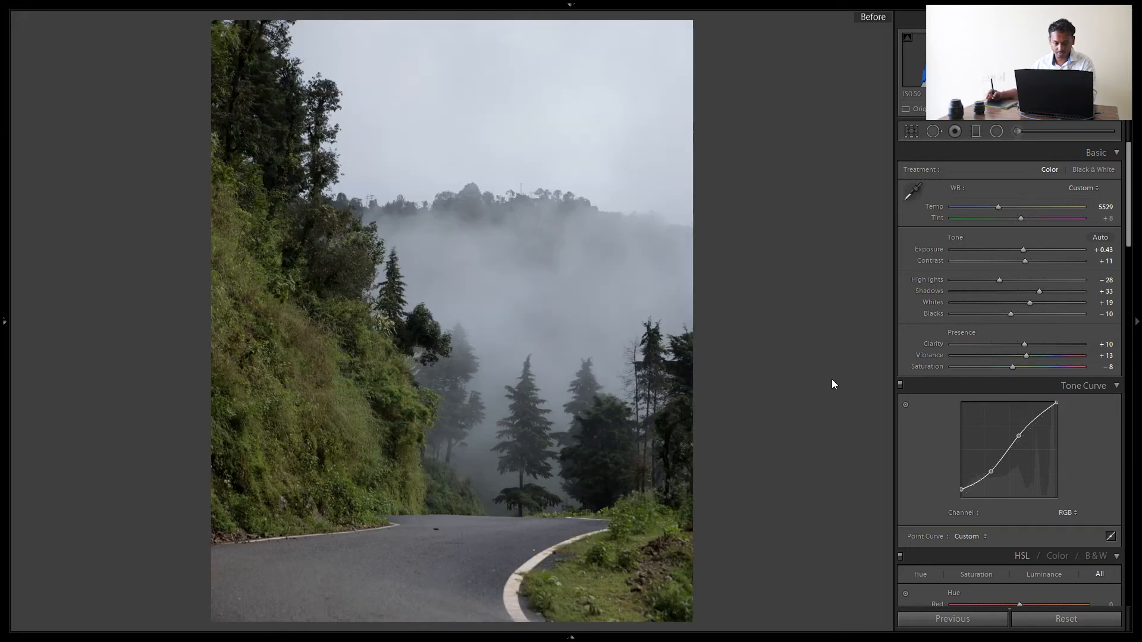
{"action": "key", "text": "backslash"}
{"action": "key", "text": "backslash"}
{"action": "key", "text": "backslash"}
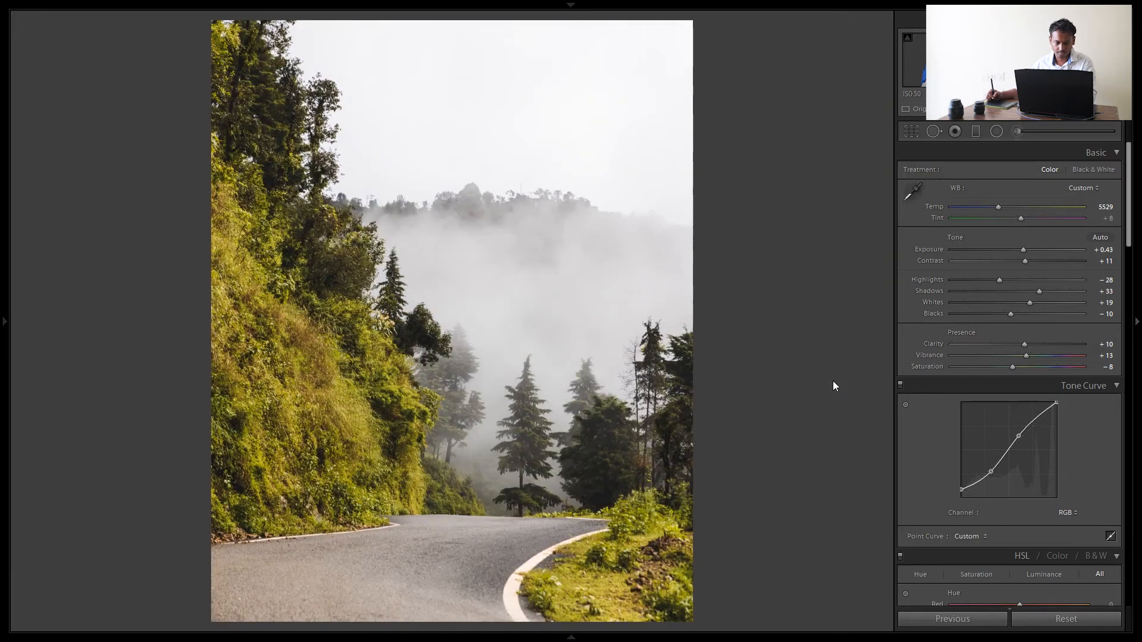
{"action": "key", "text": "y"}
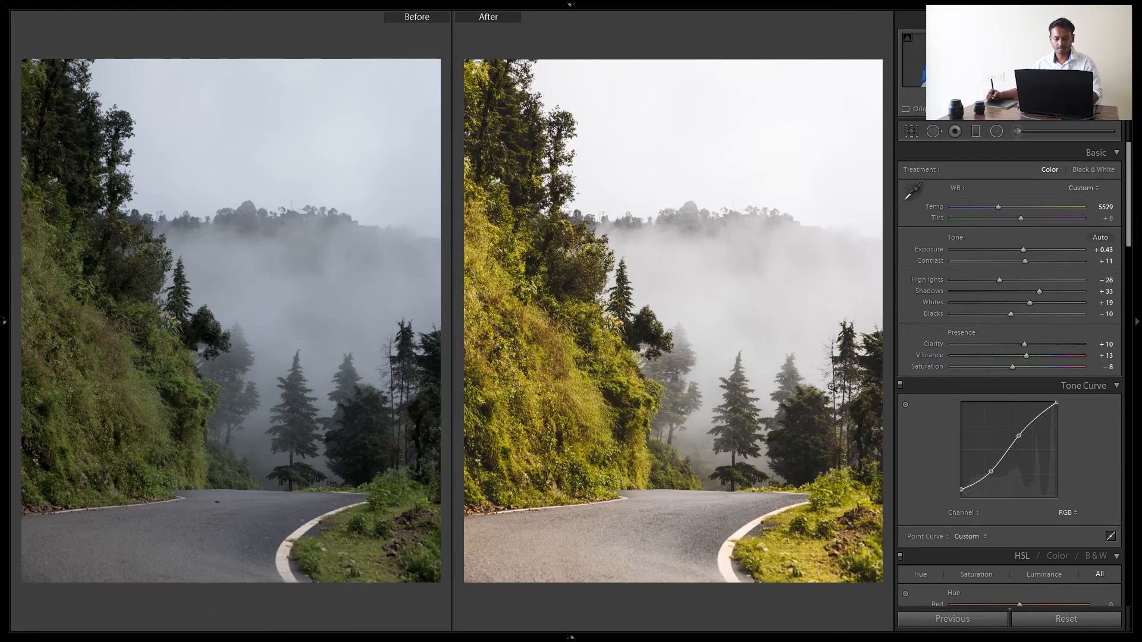
Step: Leave the side-by-side comparison and preview the finished road photo full screen without the interface
{"action": "key", "text": "y"}
{"action": "key", "text": "f"}
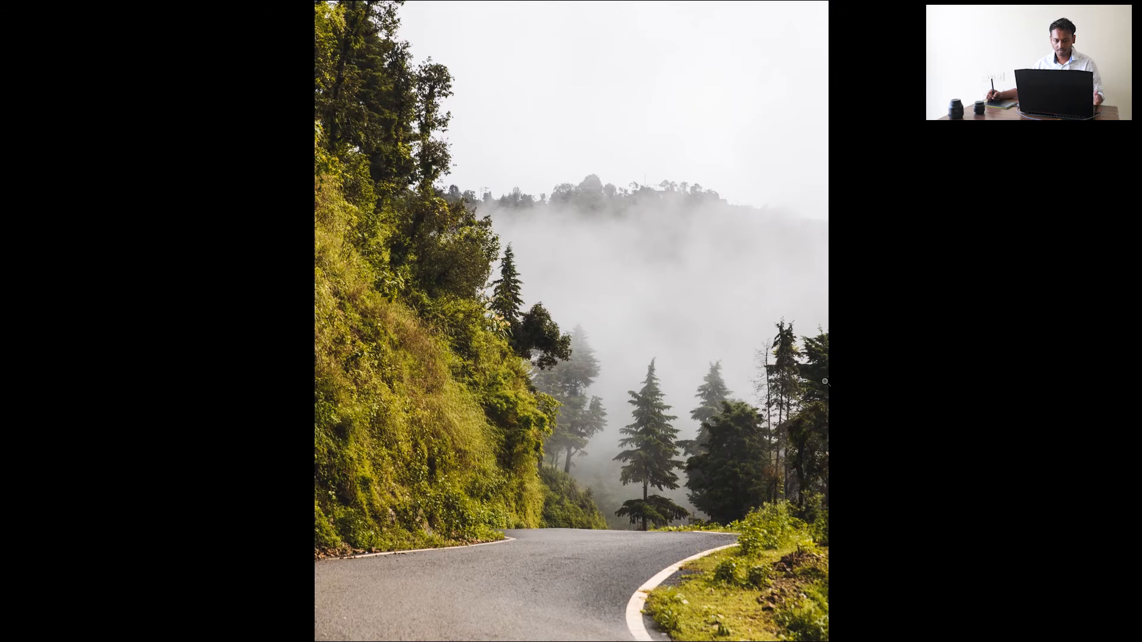
{"action": "key", "text": "f"}
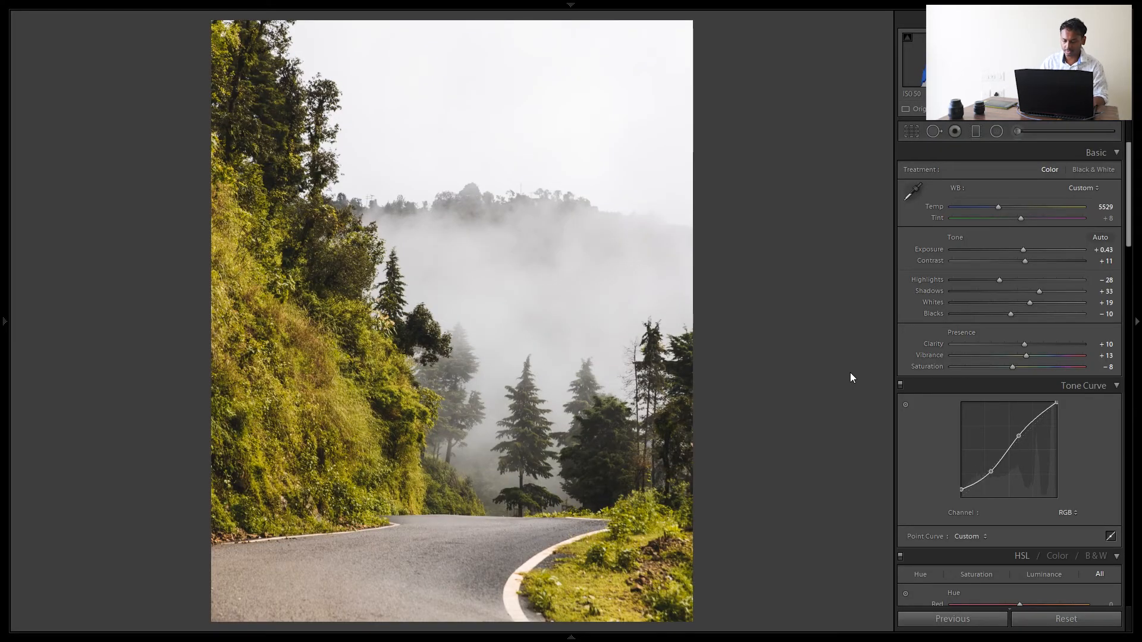
Step: Open the next photo, the portrait beside the mossy wall, and apply a camera-matching profile in its Camera Calibration settings
{"action": "key", "text": "Right"}
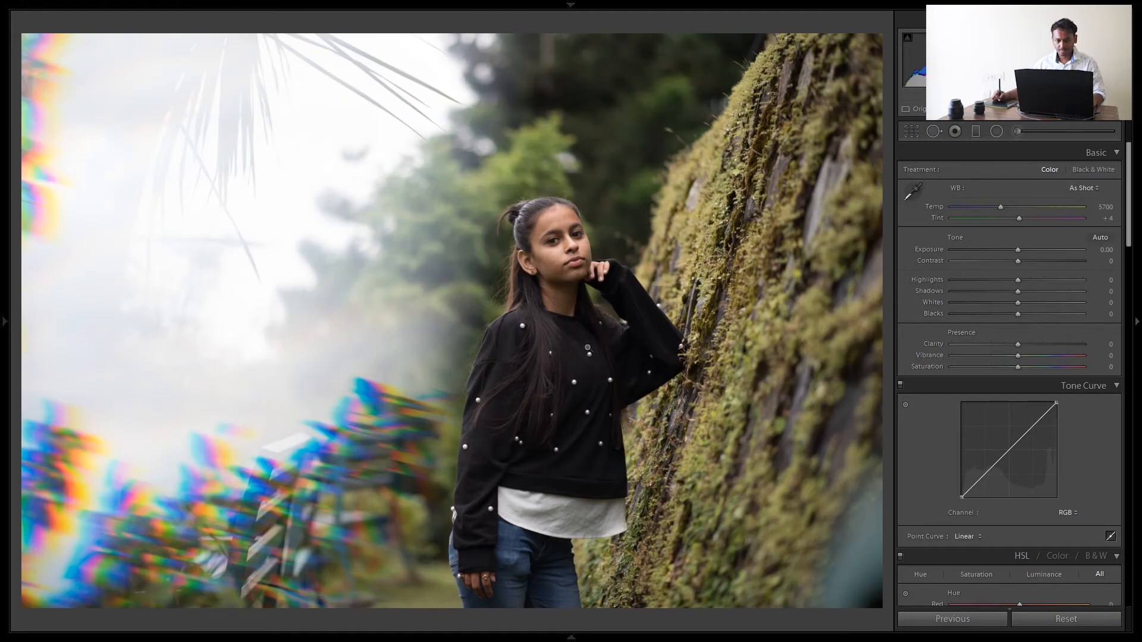
{"action": "scroll", "coordinate": [1101, 326], "scroll_direction": "down", "scroll_amount": 15}
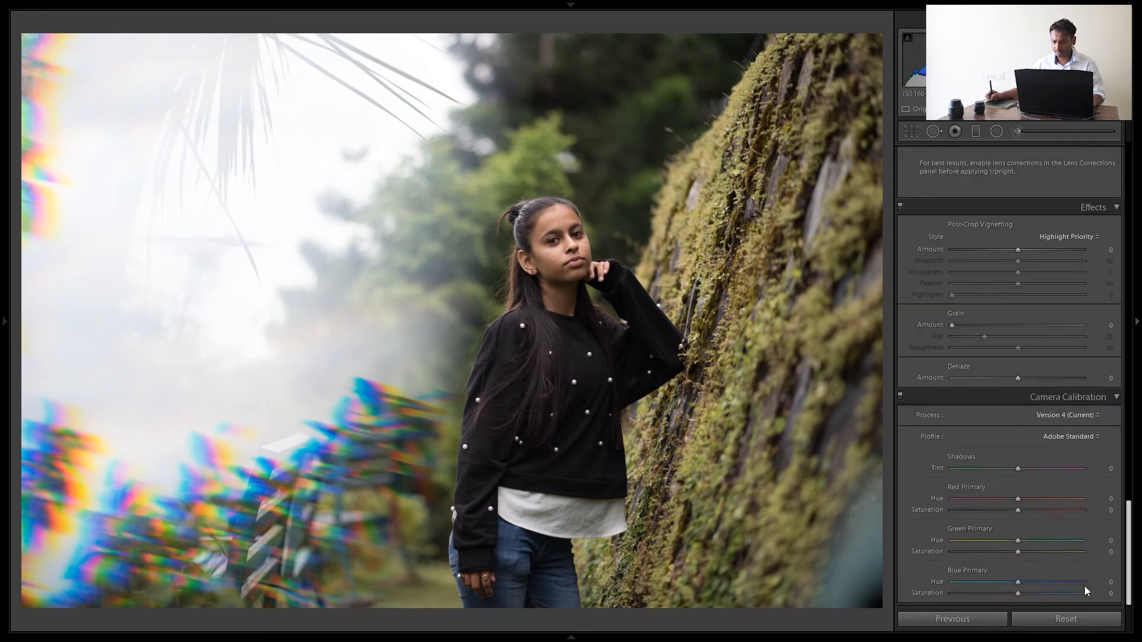
{"action": "left_click", "coordinate": [1065, 437]}
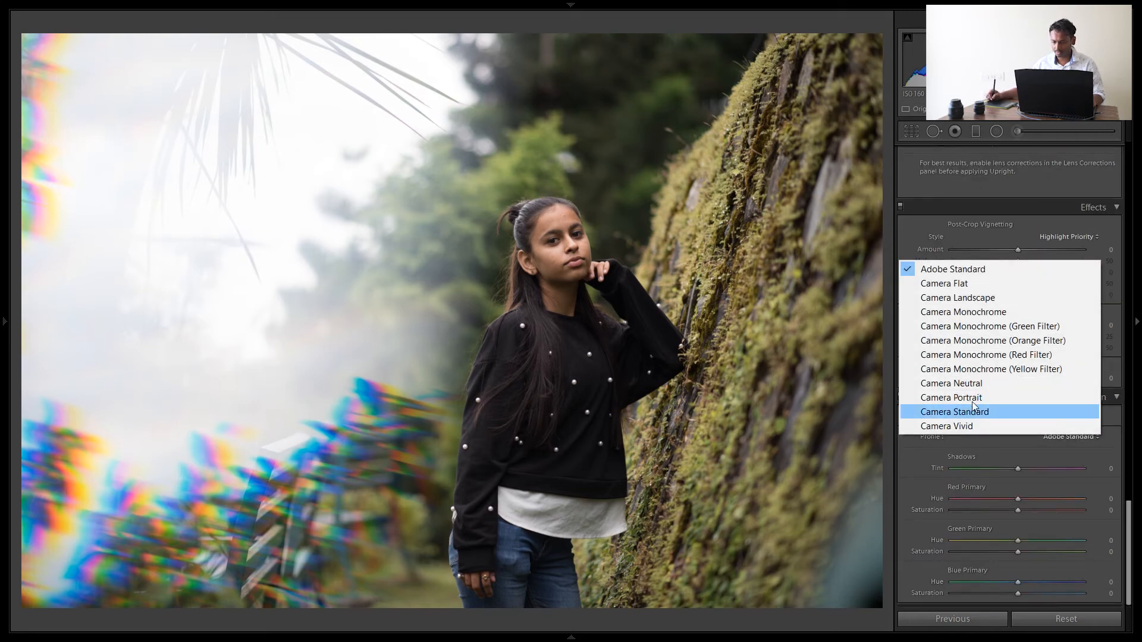
{"action": "left_click", "coordinate": [1065, 398]}
Step: Set the portrait's Exposure to +0.48, Contrast to +16, Whites to +10 and Blacks to −7
{"action": "left_click_drag", "start_coordinate": [1128, 505], "coordinate": [1128, 146]}
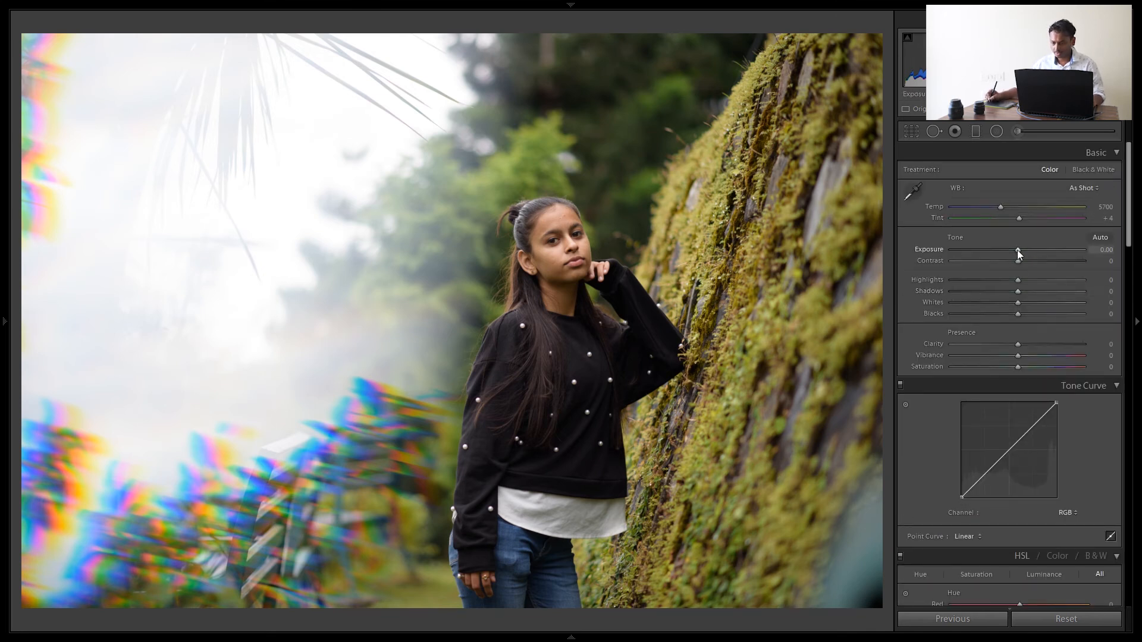
{"action": "left_click_drag", "start_coordinate": [1018, 250], "coordinate": [1020, 250]}
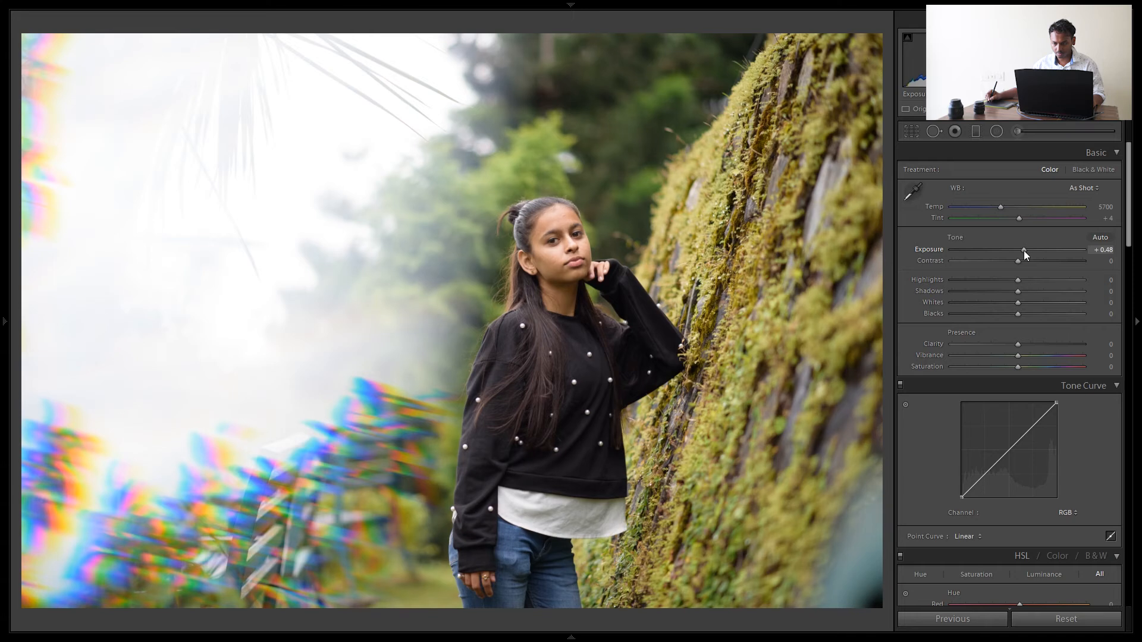
{"action": "left_click_drag", "start_coordinate": [1023, 251], "coordinate": [1028, 261]}
{"action": "left_click_drag", "start_coordinate": [1018, 314], "coordinate": [1023, 303]}
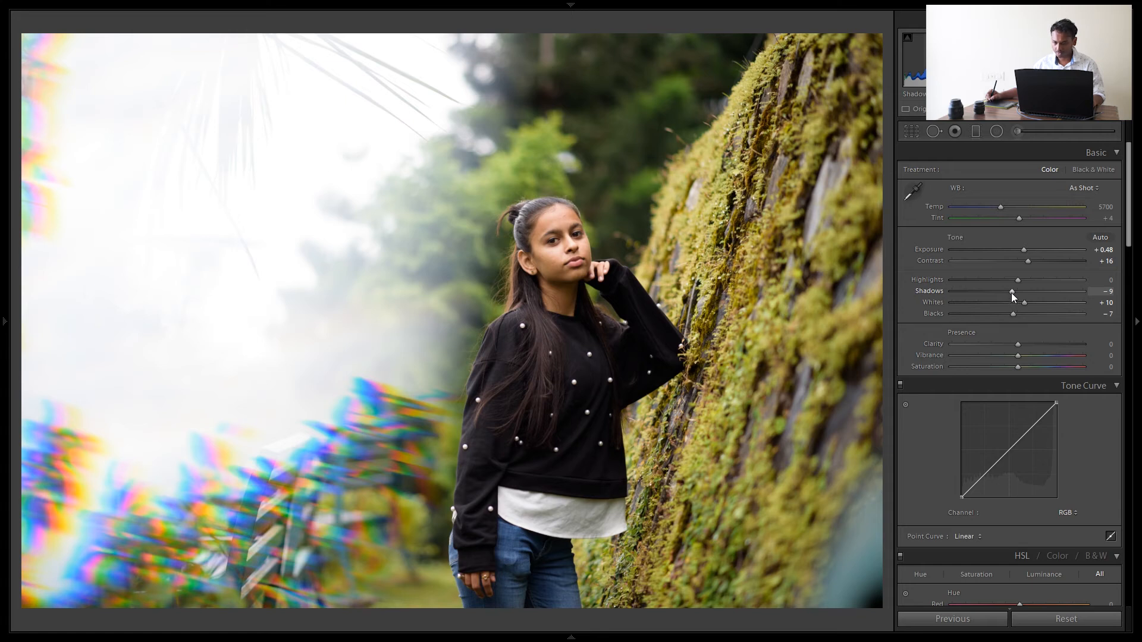
Step: Set the portrait's Shadows to −5, Highlights to +3, Contrast to +17, Clarity to +8, Vibrance to +5 and Saturation to −2
{"action": "left_click_drag", "start_coordinate": [1011, 291], "coordinate": [1014, 291]}
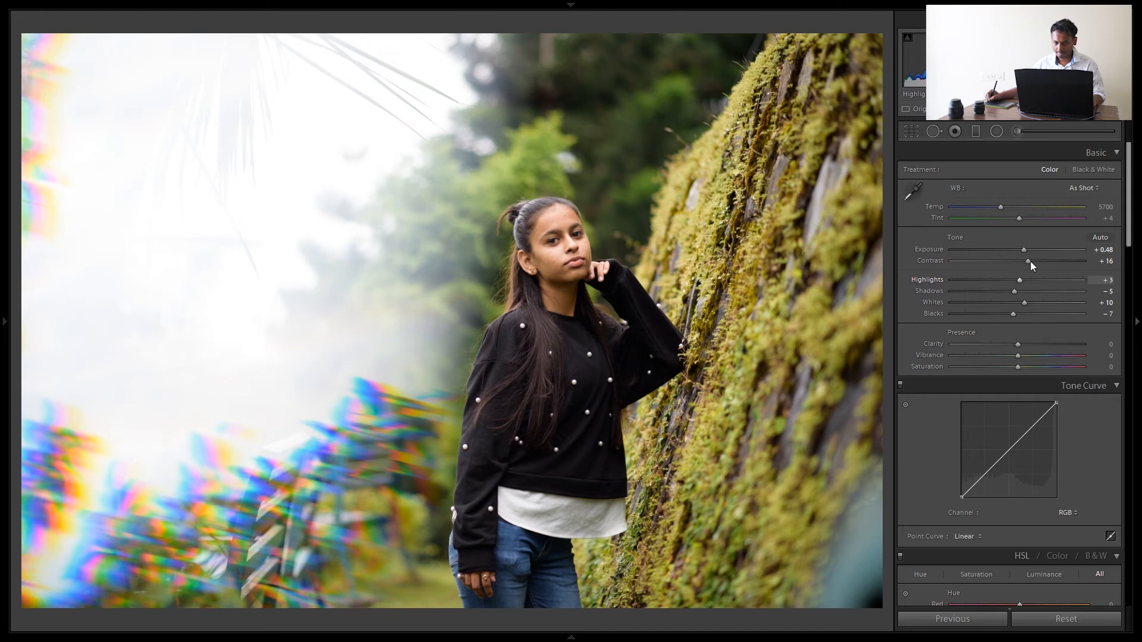
{"action": "left_click_drag", "start_coordinate": [1028, 262], "coordinate": [1029, 261]}
{"action": "left_click_drag", "start_coordinate": [1018, 344], "coordinate": [1017, 365]}
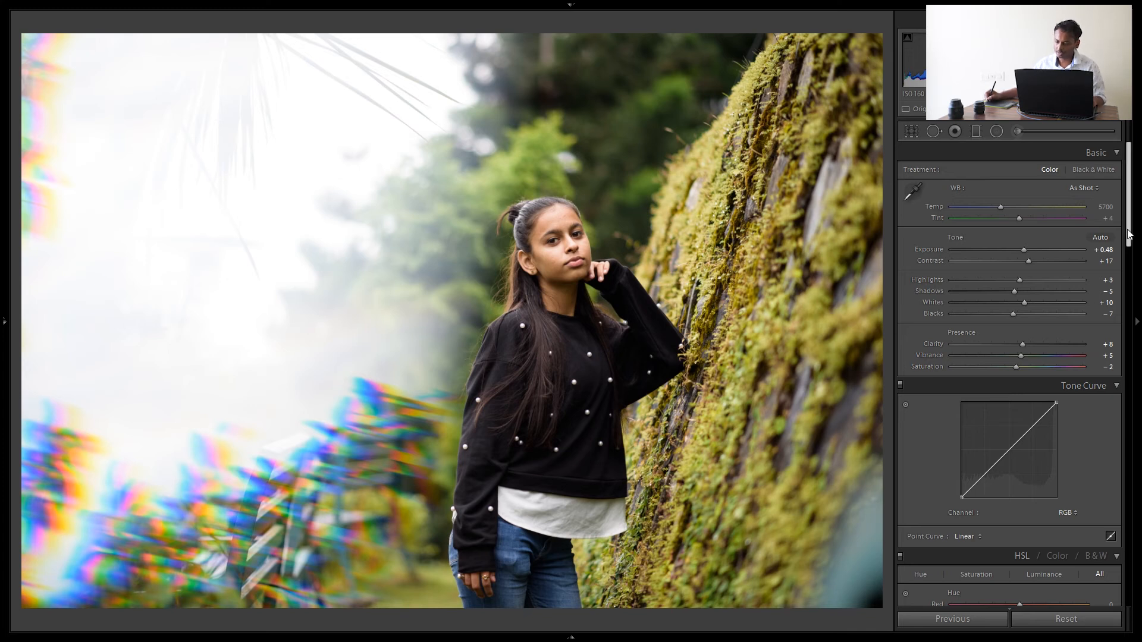
Step: Shape the RGB tone curve with an upper and a lower point, pulling the lower one down slightly and raising the black endpoint
{"action": "left_click_drag", "start_coordinate": [1124, 237], "coordinate": [1102, 268]}
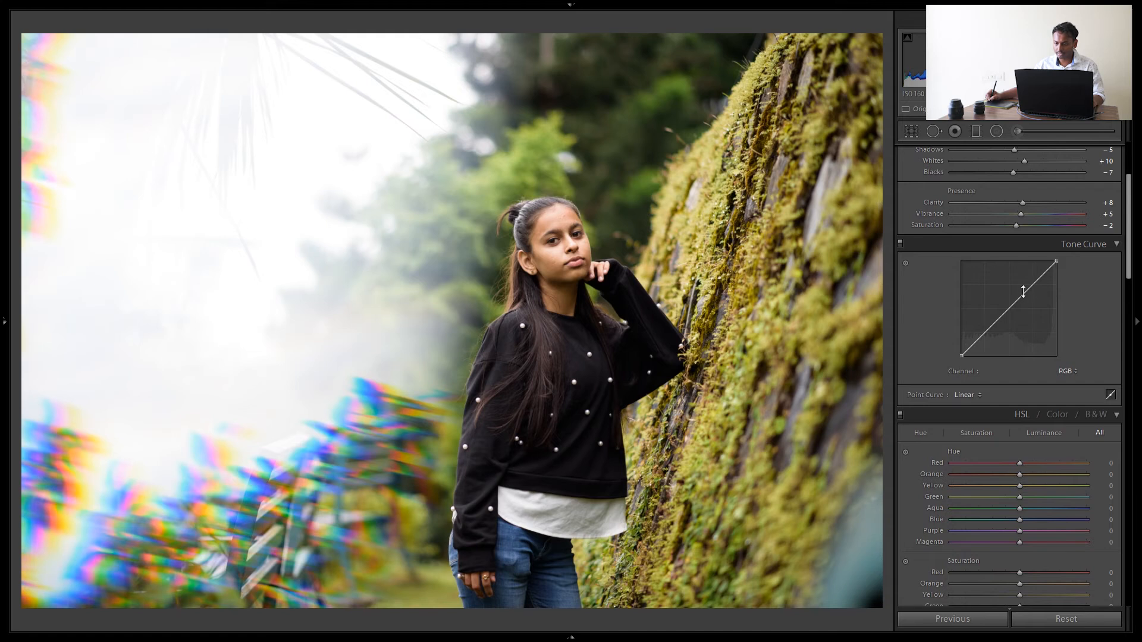
{"action": "left_click_drag", "start_coordinate": [1028, 299], "coordinate": [1024, 294]}
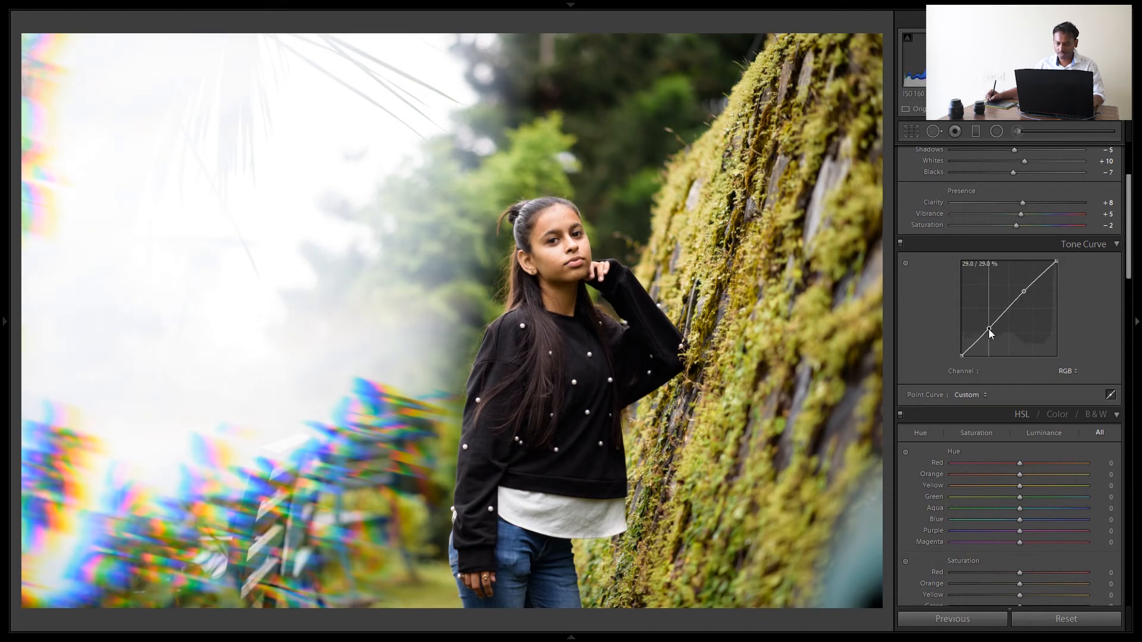
{"action": "left_click_drag", "start_coordinate": [988, 330], "coordinate": [958, 355]}
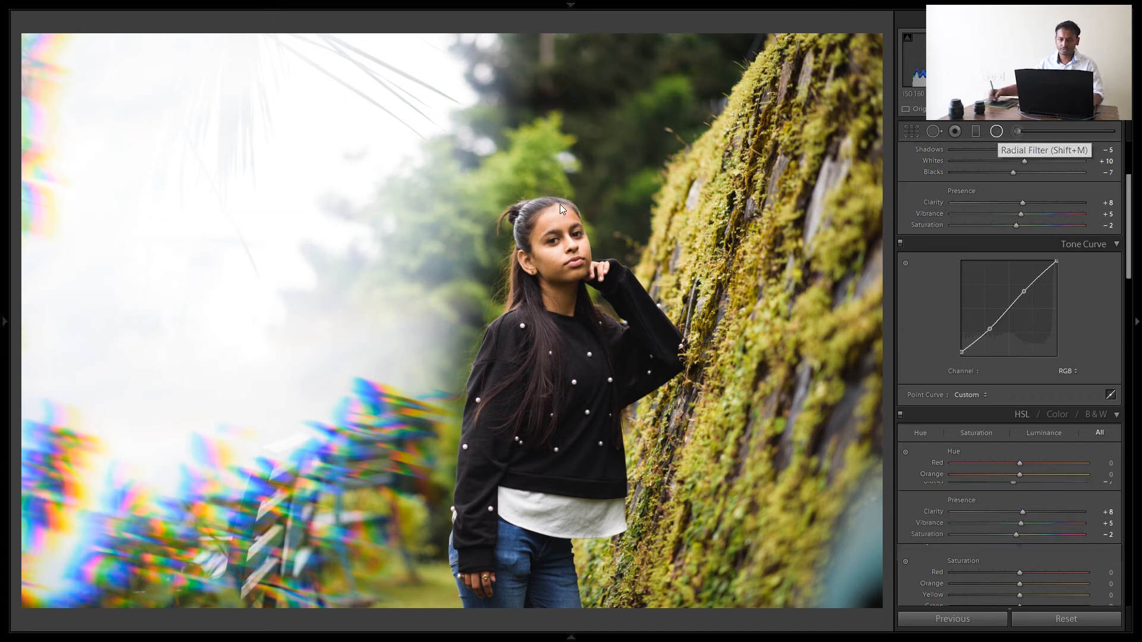
Step: Place an inverted radial filter around the woman's face, then widen and tilt it to follow her head
{"action": "key", "text": "shift+m"}
{"action": "left_click_drag", "start_coordinate": [565, 259], "coordinate": [607, 330]}
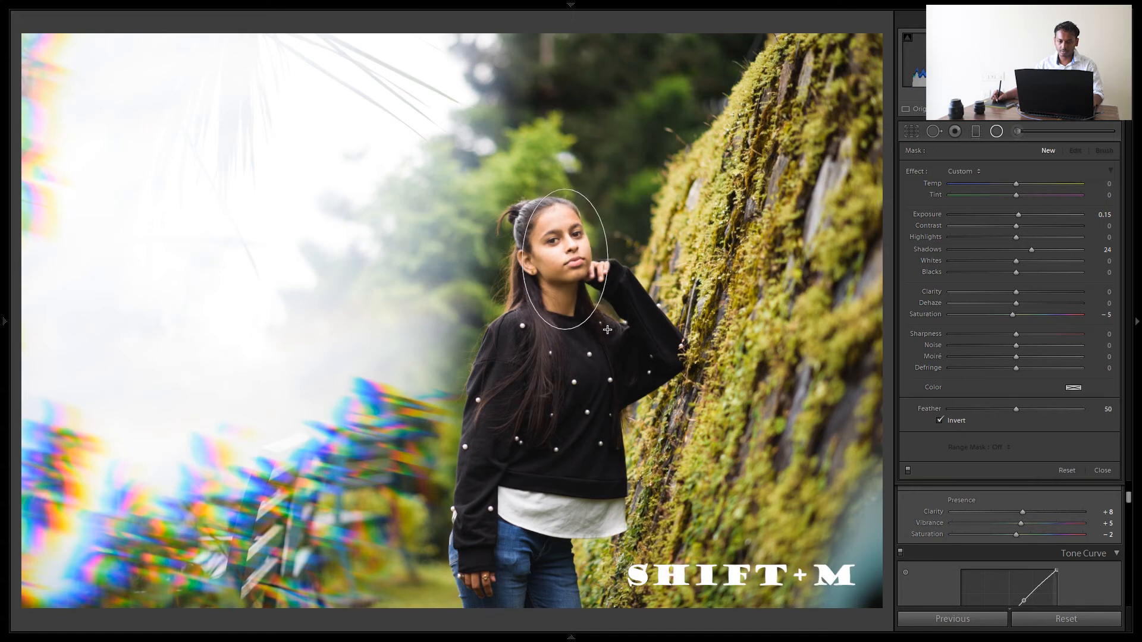
{"action": "left_click_drag", "start_coordinate": [619, 261], "coordinate": [626, 245]}
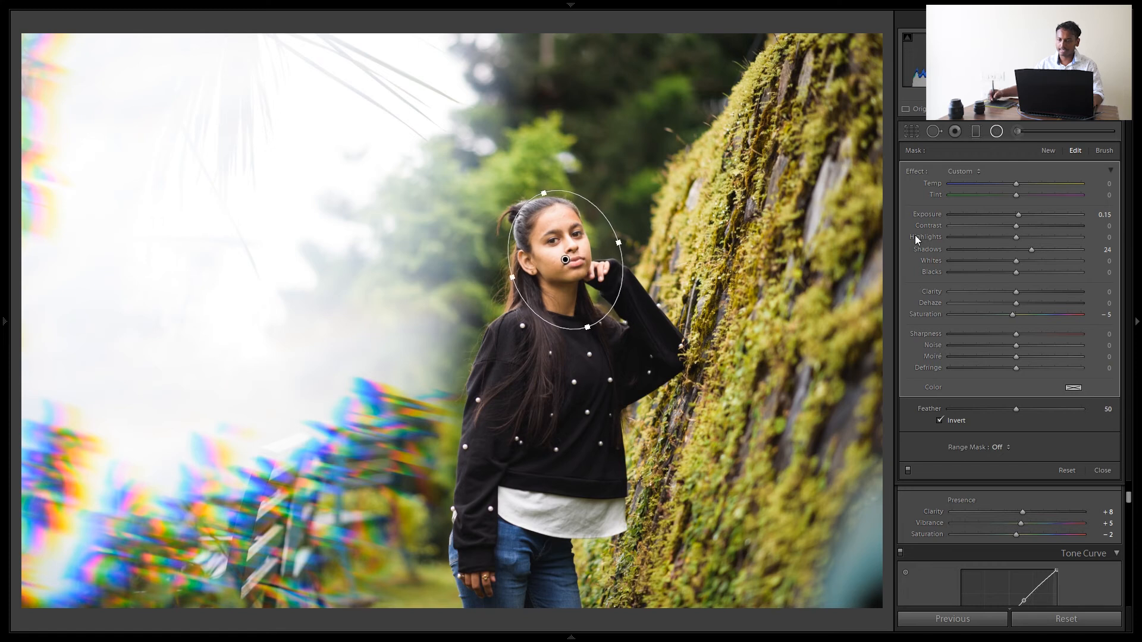
Step: Reset the radial filter's effects, set Temp −2, Contrast 5, Shadows 17 and Saturation −7, and close the filter
{"action": "double_click", "coordinate": [916, 171]}
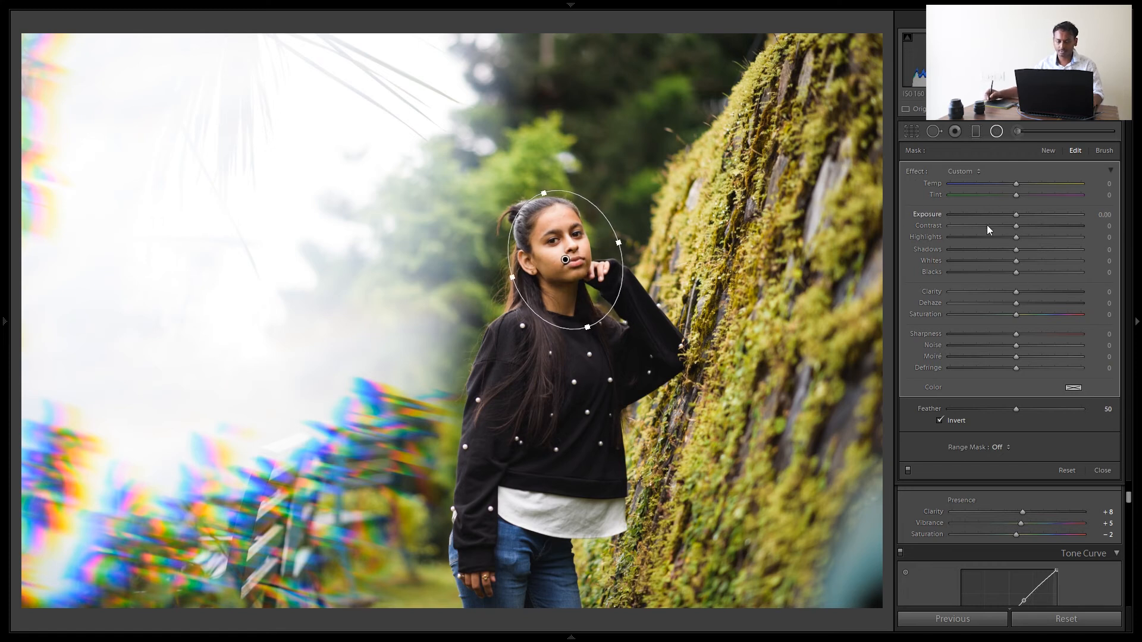
{"action": "left_click_drag", "start_coordinate": [1017, 250], "coordinate": [1030, 254]}
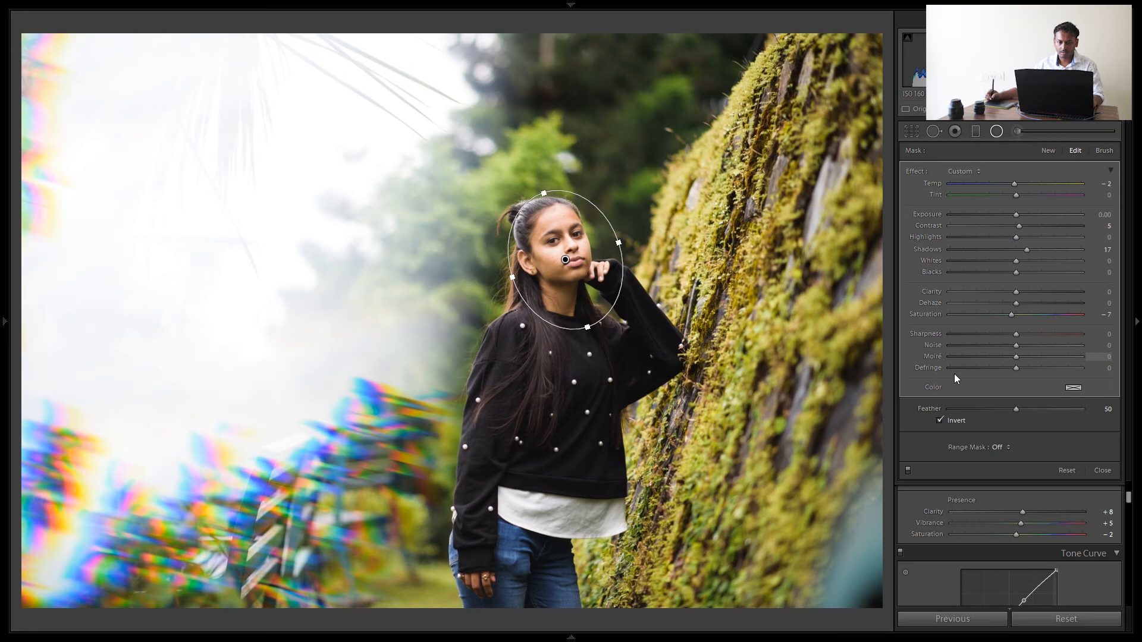
{"action": "left_click", "coordinate": [997, 133]}
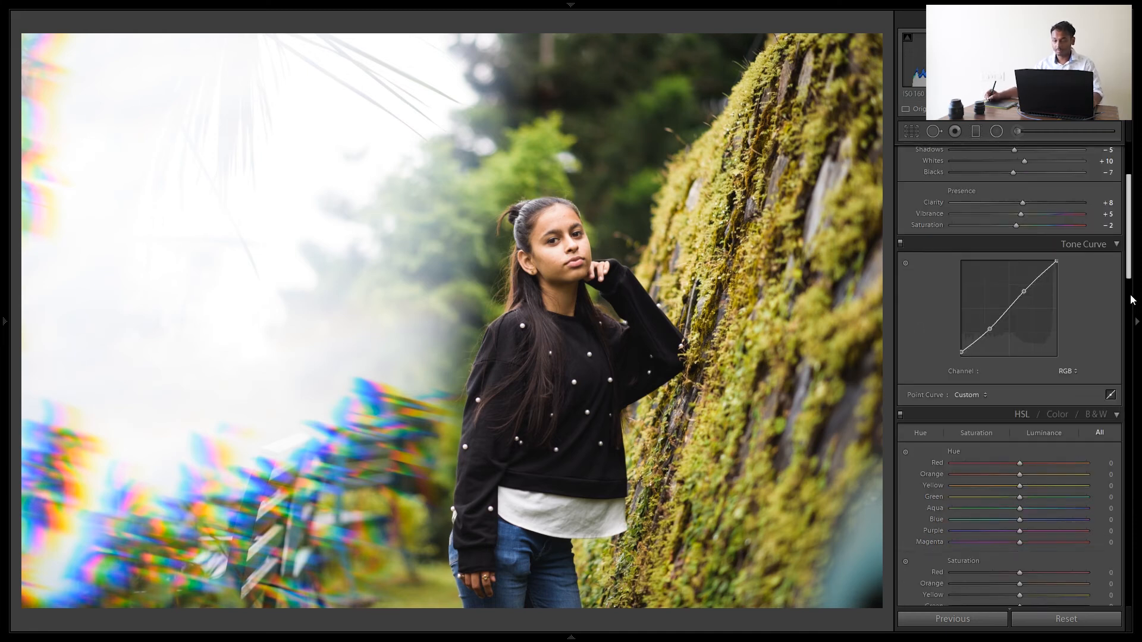
Step: Set the Yellow hue to −15 and the Green hue to +5, trying an Aqua shift and resetting it to 0
{"action": "scroll", "coordinate": [981, 298], "scroll_direction": "down", "scroll_amount": 5}
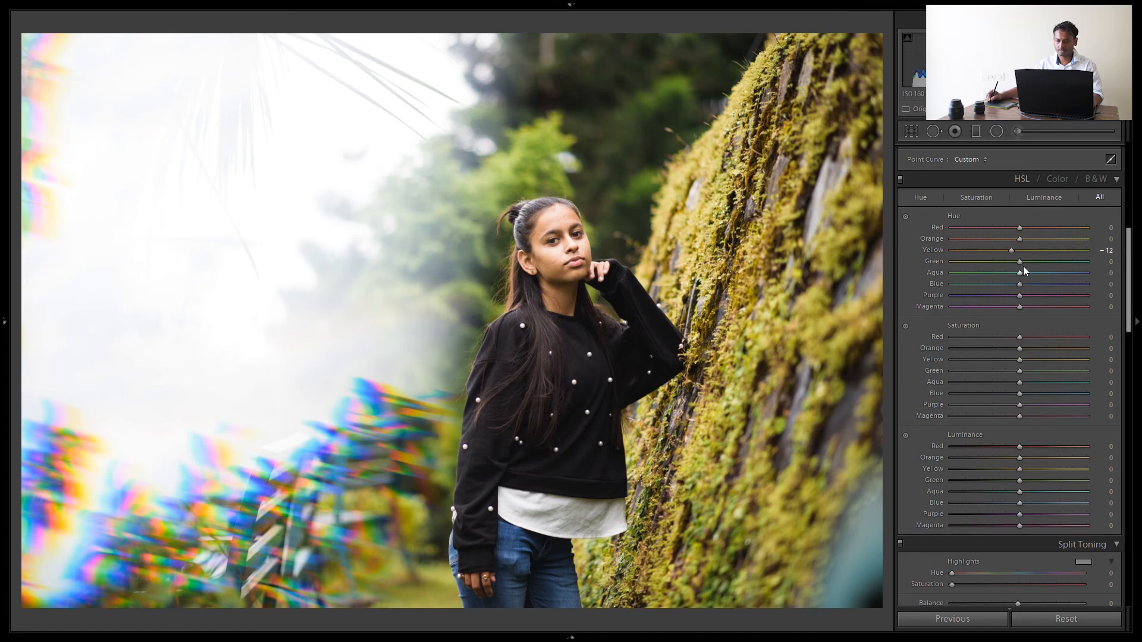
{"action": "left_click_drag", "start_coordinate": [1019, 262], "coordinate": [1016, 265]}
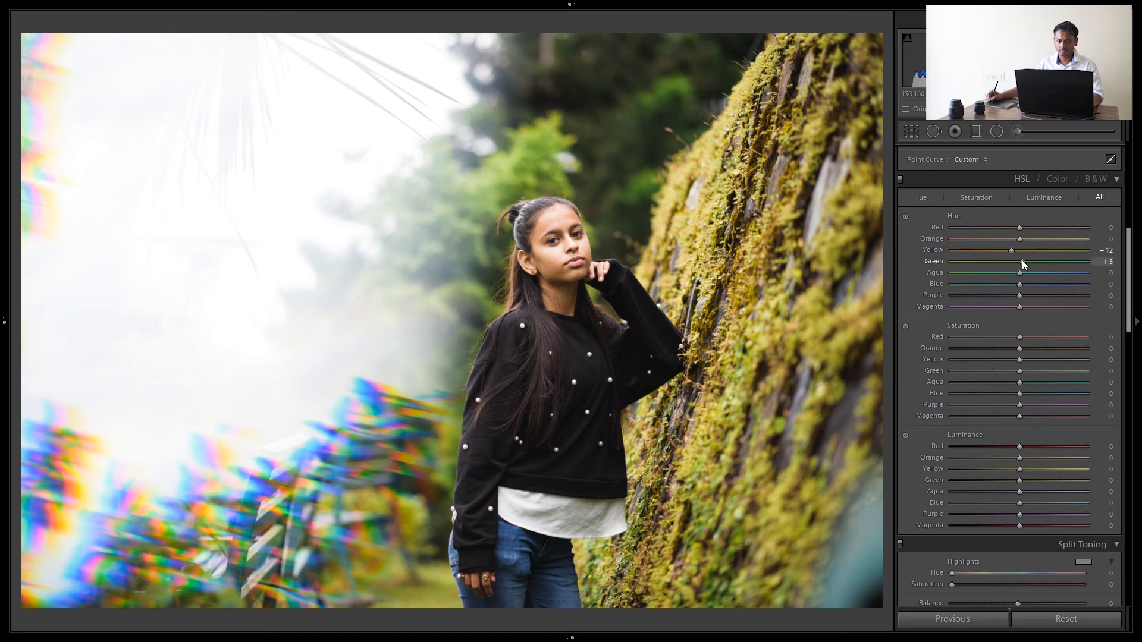
{"action": "left_click_drag", "start_coordinate": [1010, 253], "coordinate": [1009, 254]}
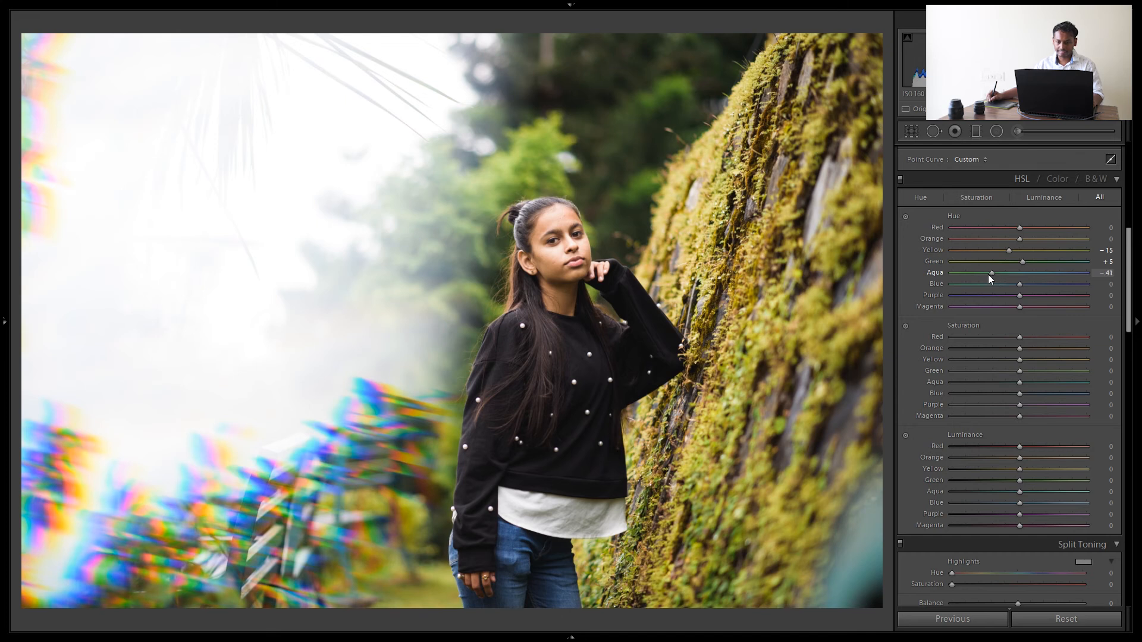
{"action": "double_click", "coordinate": [1018, 273]}
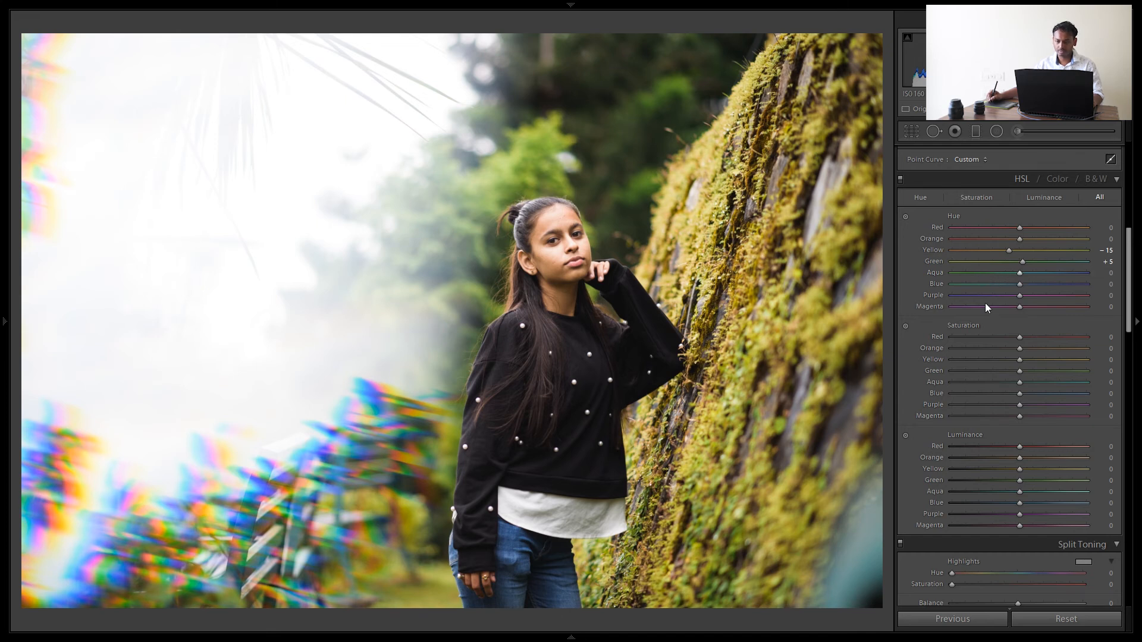
Step: Crop a strip off the portrait's top and right edges using a custom aspect and apply the crop
{"action": "key", "text": "r"}
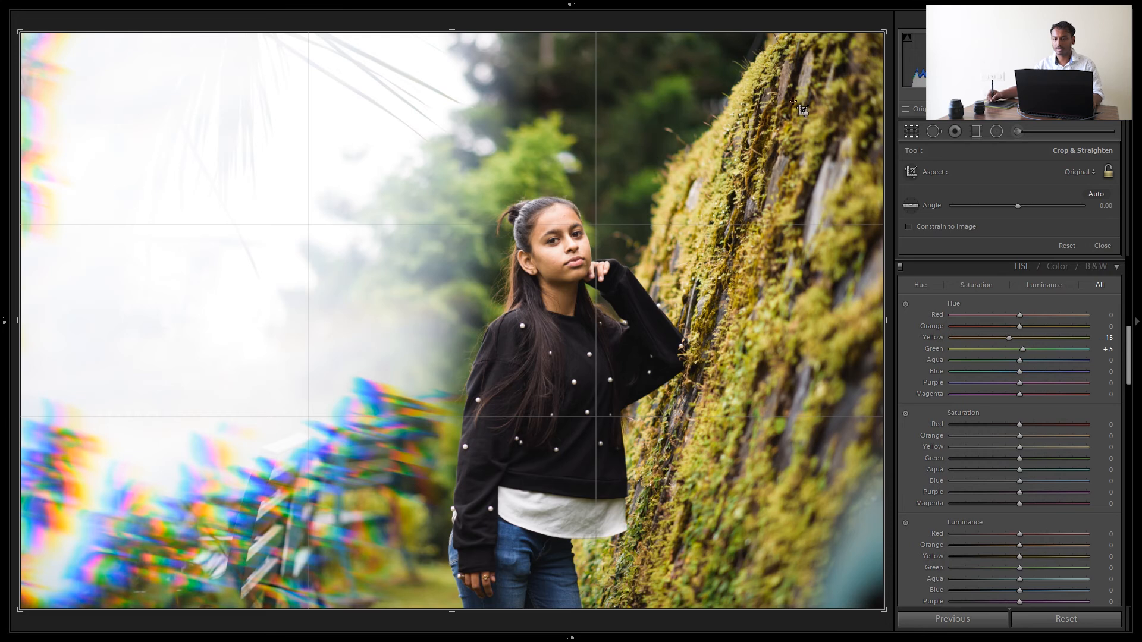
{"action": "left_click_drag", "start_coordinate": [454, 32], "coordinate": [453, 60]}
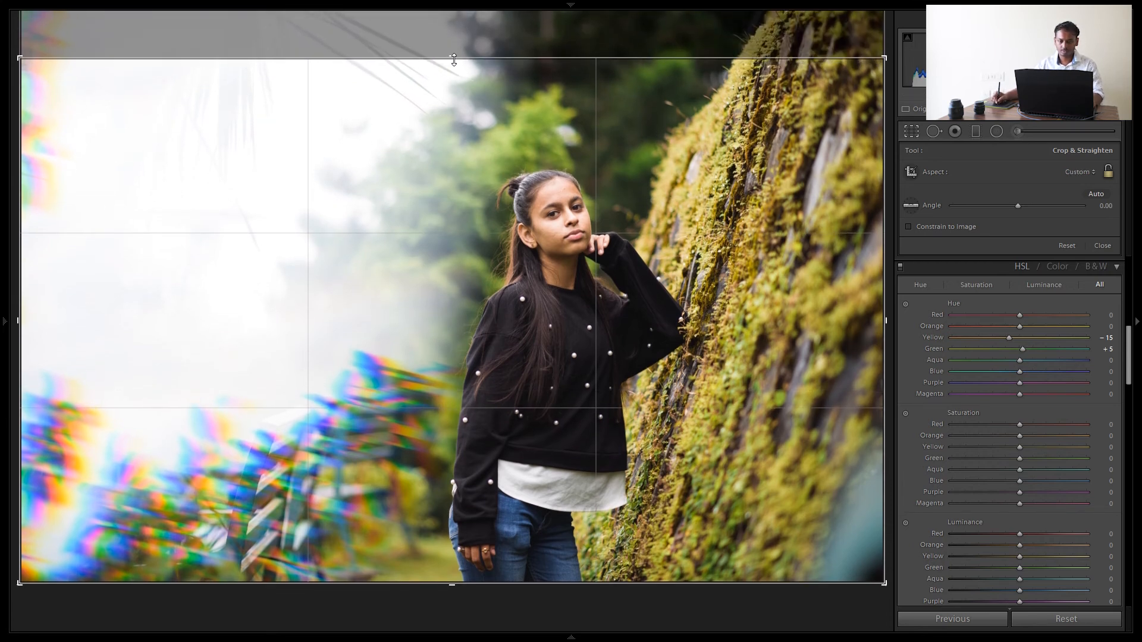
{"action": "mouse_move", "coordinate": [885, 319]}
{"action": "left_mouse_down"}
{"action": "mouse_move", "coordinate": [844, 319]}
{"action": "mouse_move", "coordinate": [868, 320]}
{"action": "left_mouse_up"}
{"action": "left_click_drag", "start_coordinate": [454, 58], "coordinate": [455, 62]}
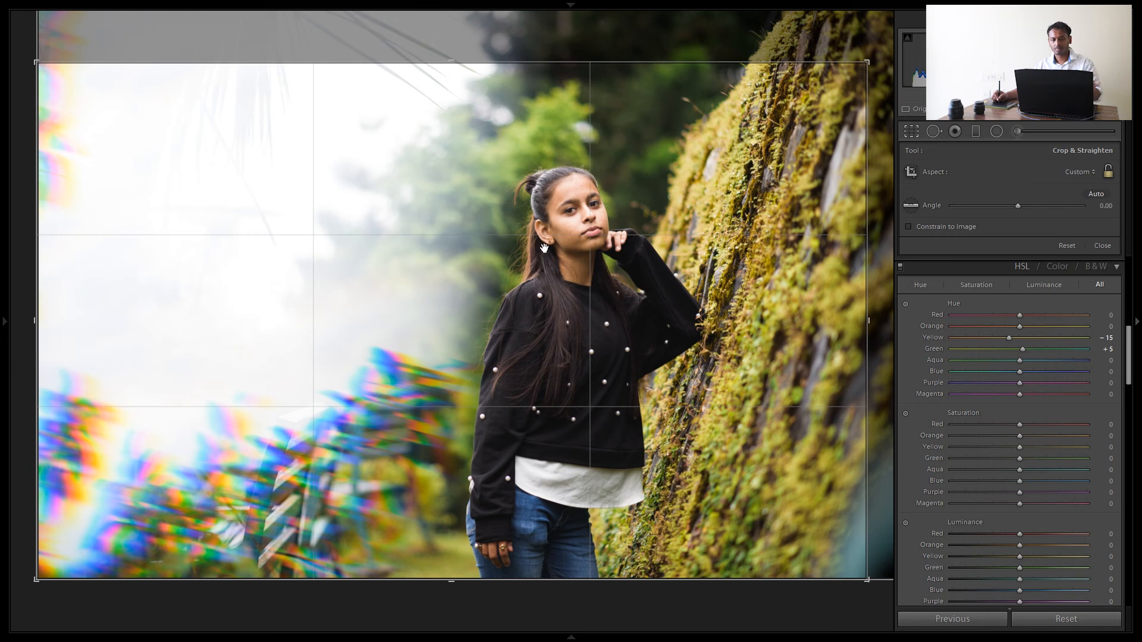
{"action": "key", "text": "Return"}
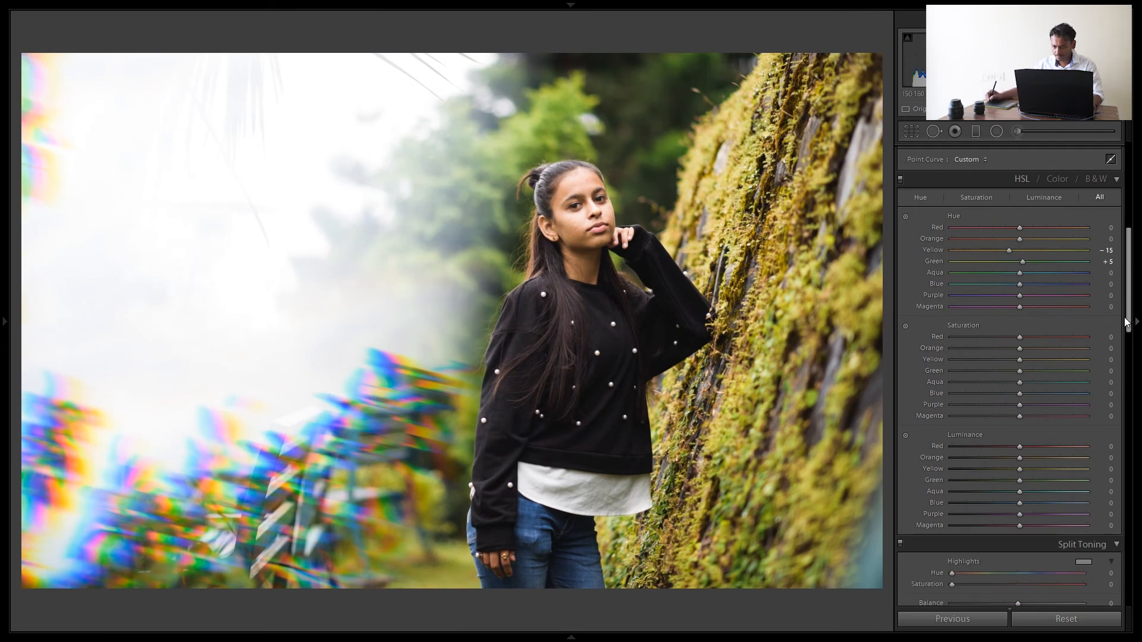
Step: Set the Sharpening Amount to 33 with Masking 14, and Luminance noise reduction to 10
{"action": "scroll", "coordinate": [1116, 417], "scroll_direction": "down", "scroll_amount": 10}
{"action": "scroll", "coordinate": [1116, 444], "scroll_direction": "down", "scroll_amount": 1}
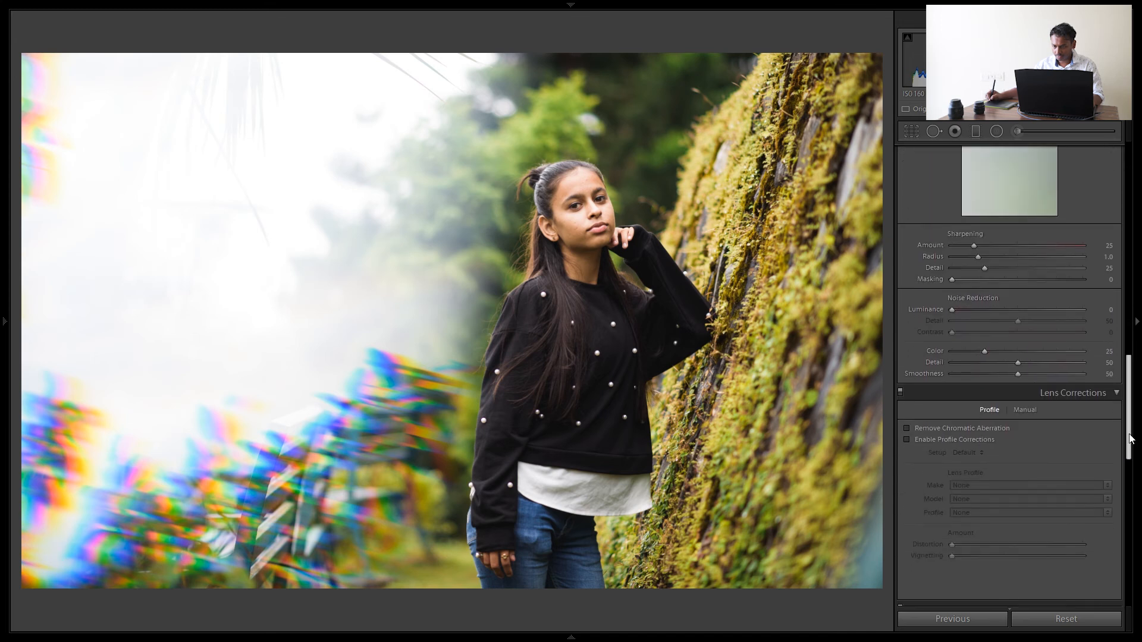
{"action": "left_click_drag", "start_coordinate": [979, 245], "coordinate": [983, 245]}
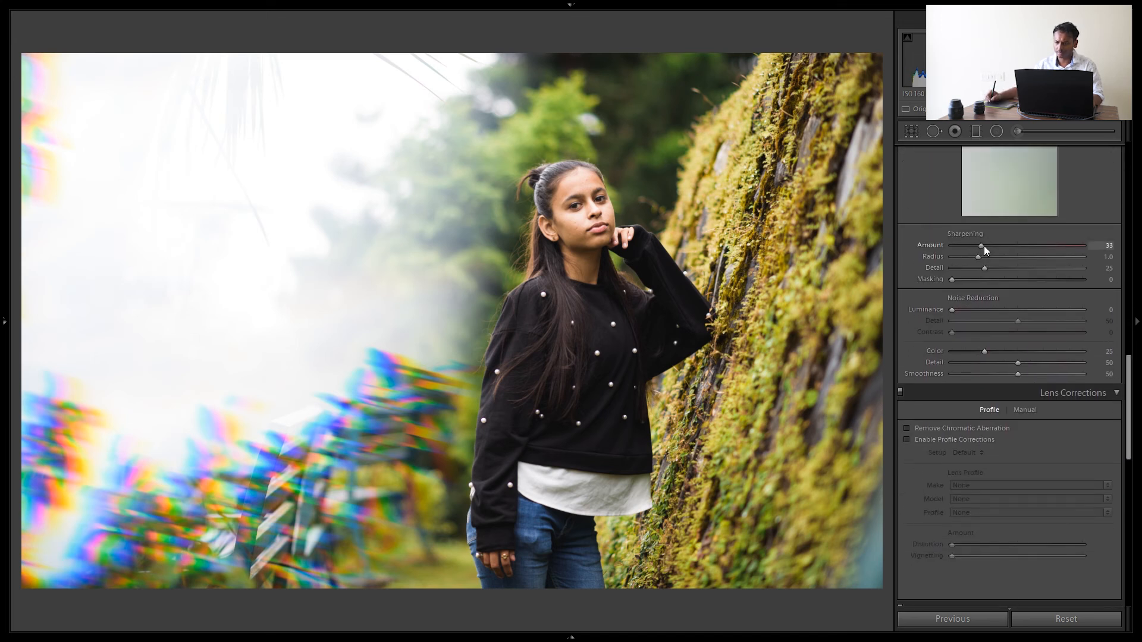
{"action": "left_click_drag", "start_coordinate": [952, 309], "coordinate": [967, 283]}
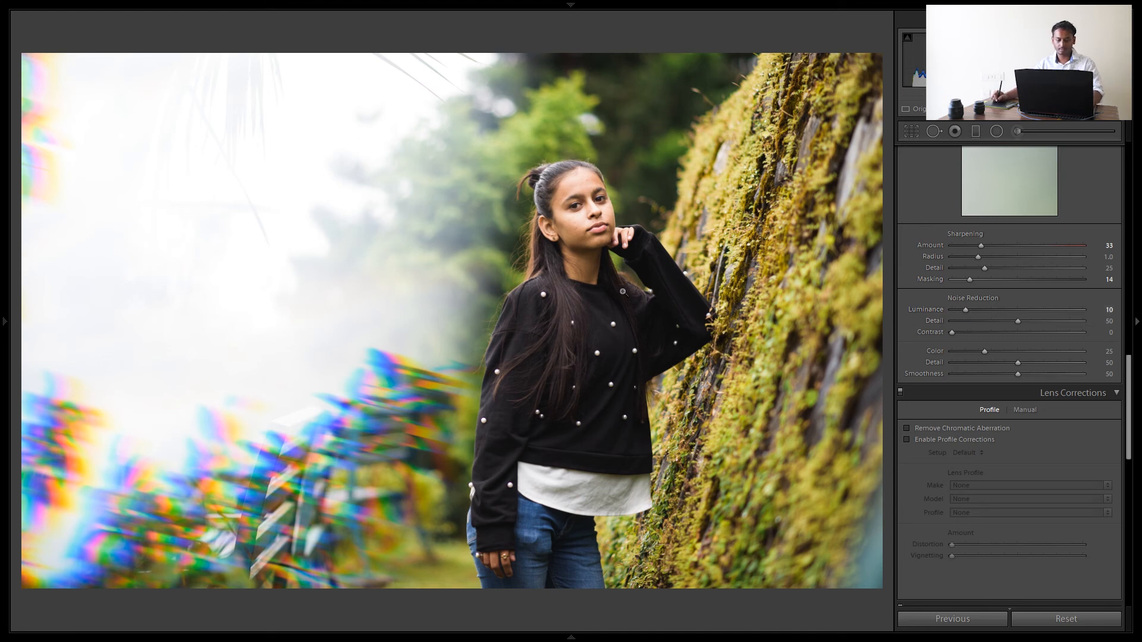
Step: Preview the edited portrait full screen and compare it with the original by toggling the Before view
{"action": "key", "text": "f"}
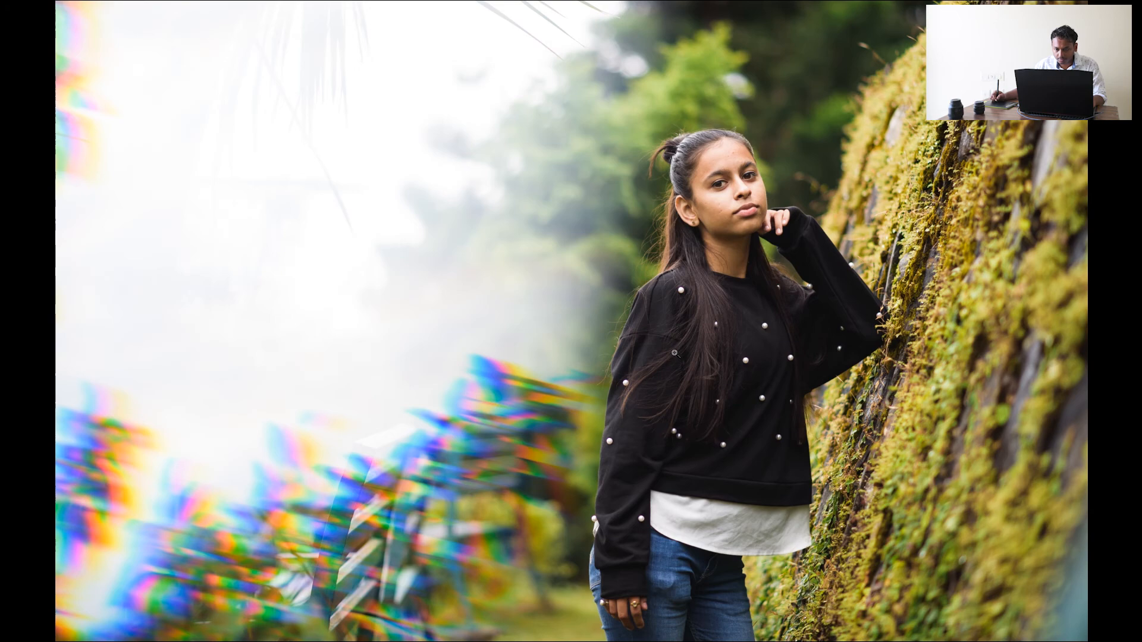
{"action": "key", "text": "f"}
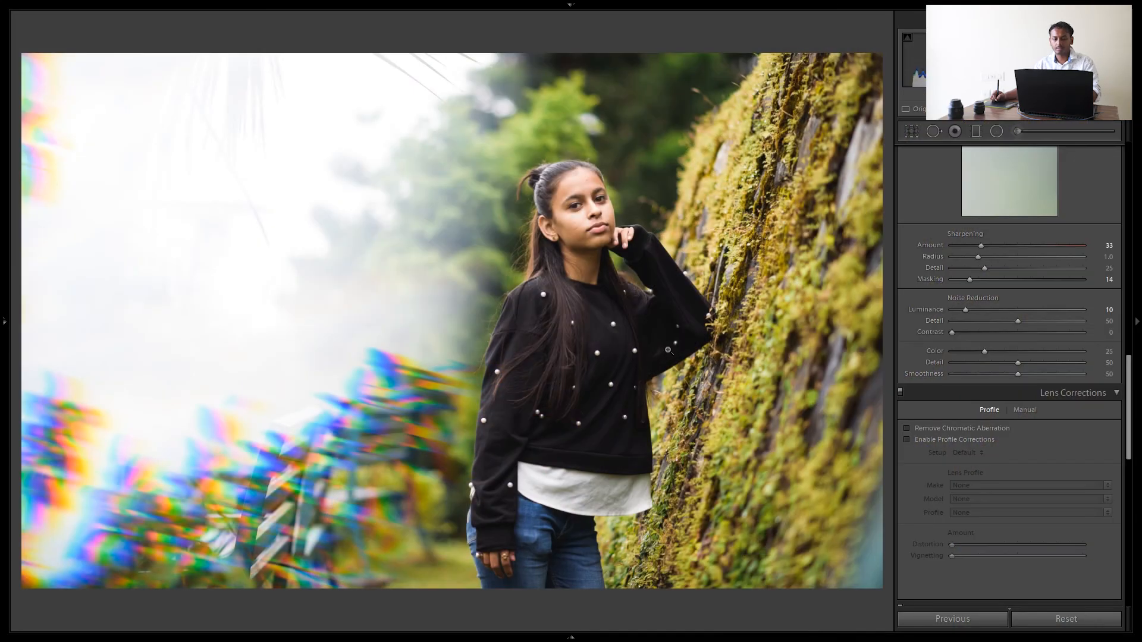
{"action": "key", "text": "backslash"}
{"action": "key", "text": "backslash"}
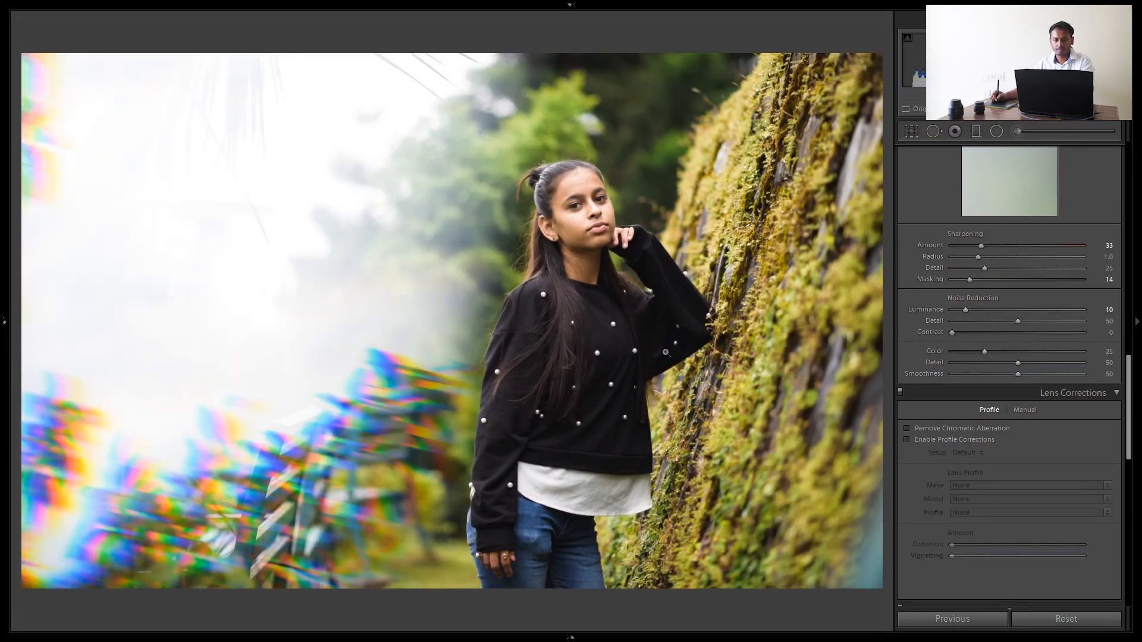
{"action": "key", "text": "backslash"}
{"action": "key", "text": "backslash"}
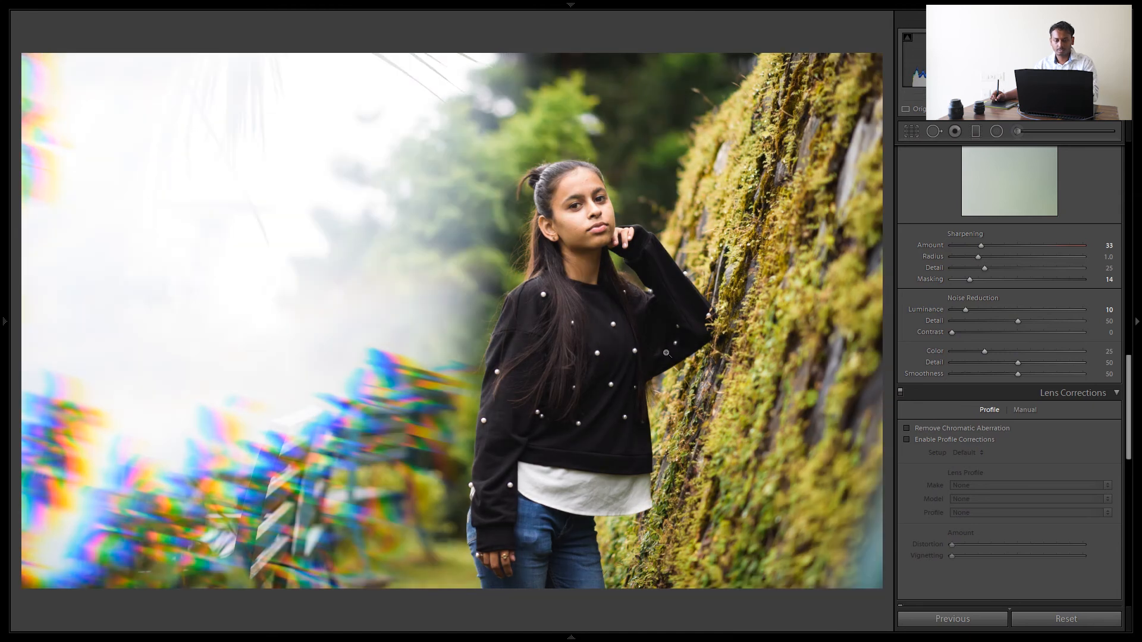
Step: Compare the portrait before and after side by side, zoomed in on the woman's face
{"action": "key", "text": "y"}
{"action": "left_click", "coordinate": [661, 363]}
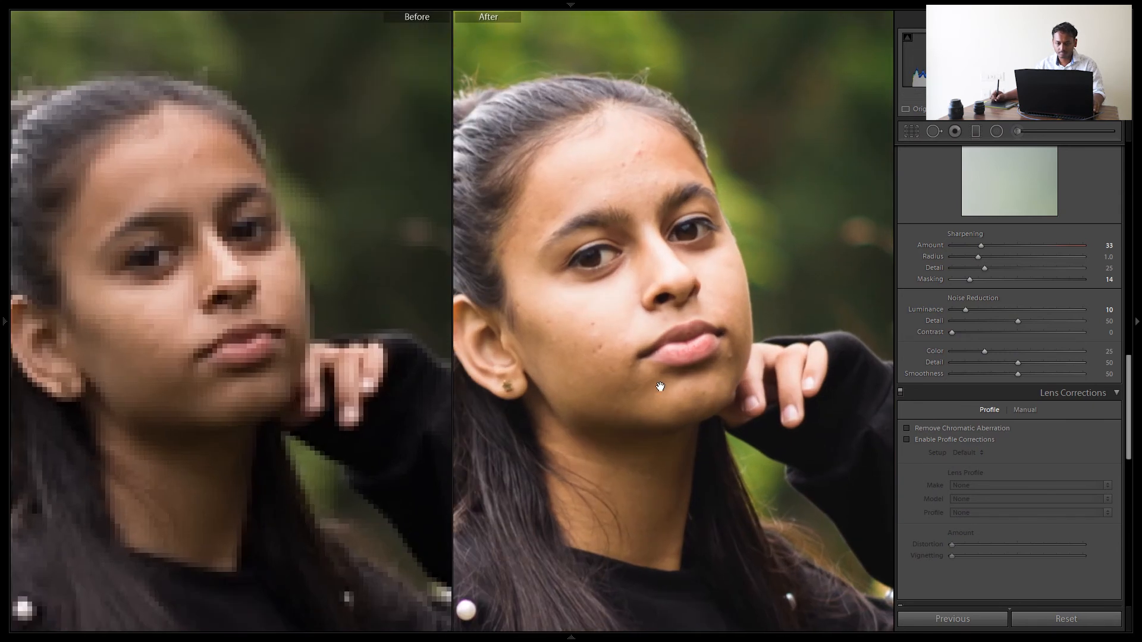
{"action": "left_click_drag", "start_coordinate": [646, 461], "coordinate": [696, 362]}
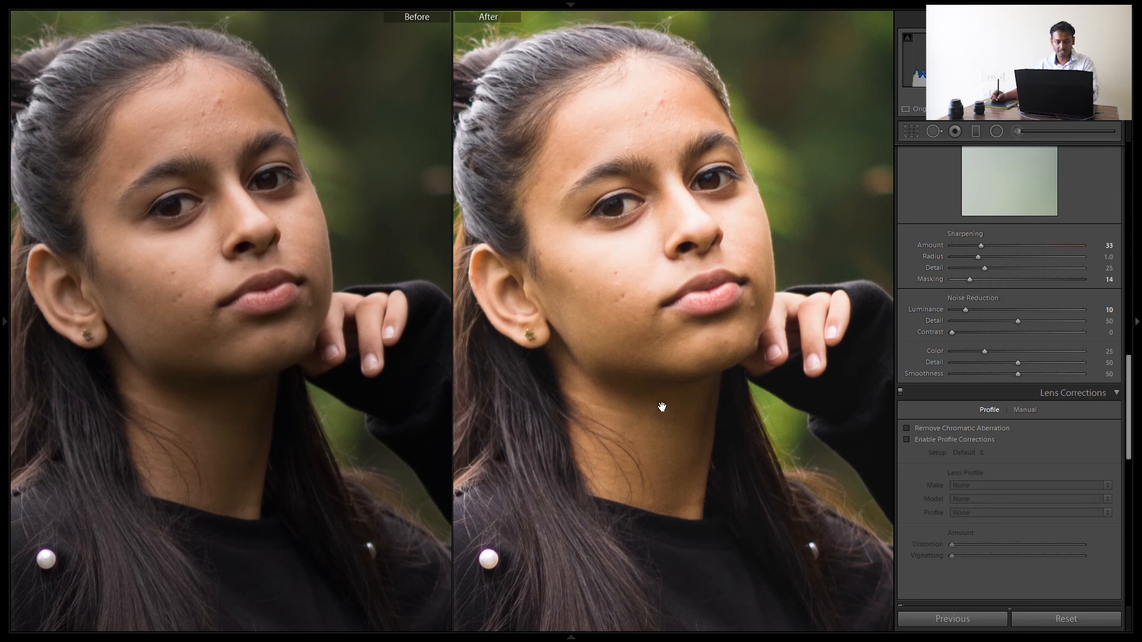
Step: Leave the before/after comparison for the standard window layout with the filmstrip shown, and select both photos
{"action": "left_click", "coordinate": [674, 387]}
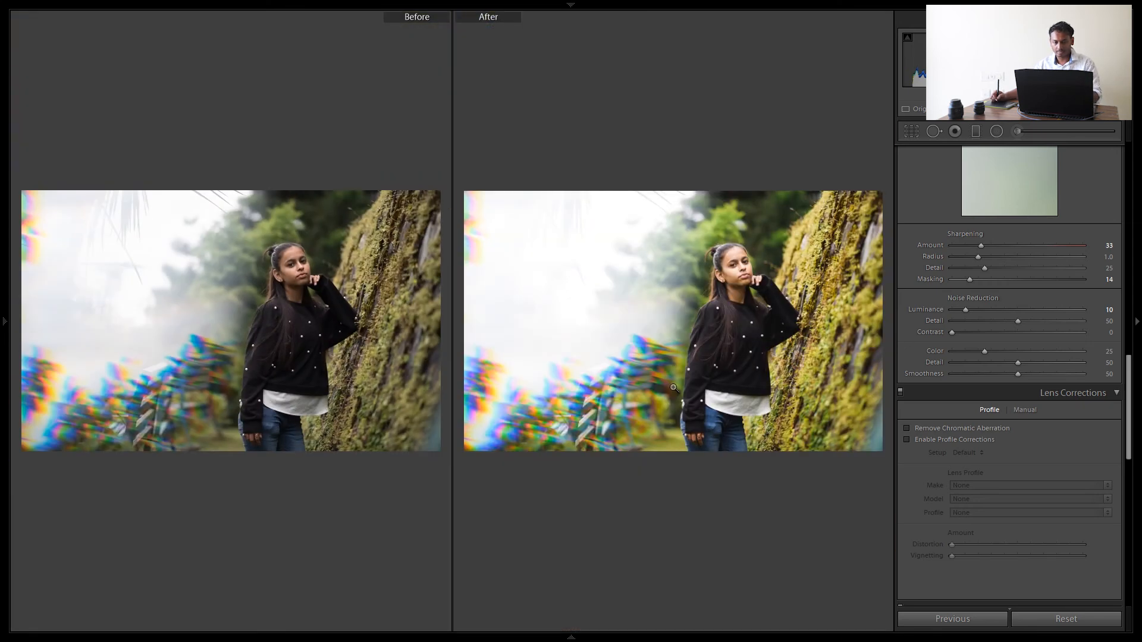
{"action": "key", "text": "y"}
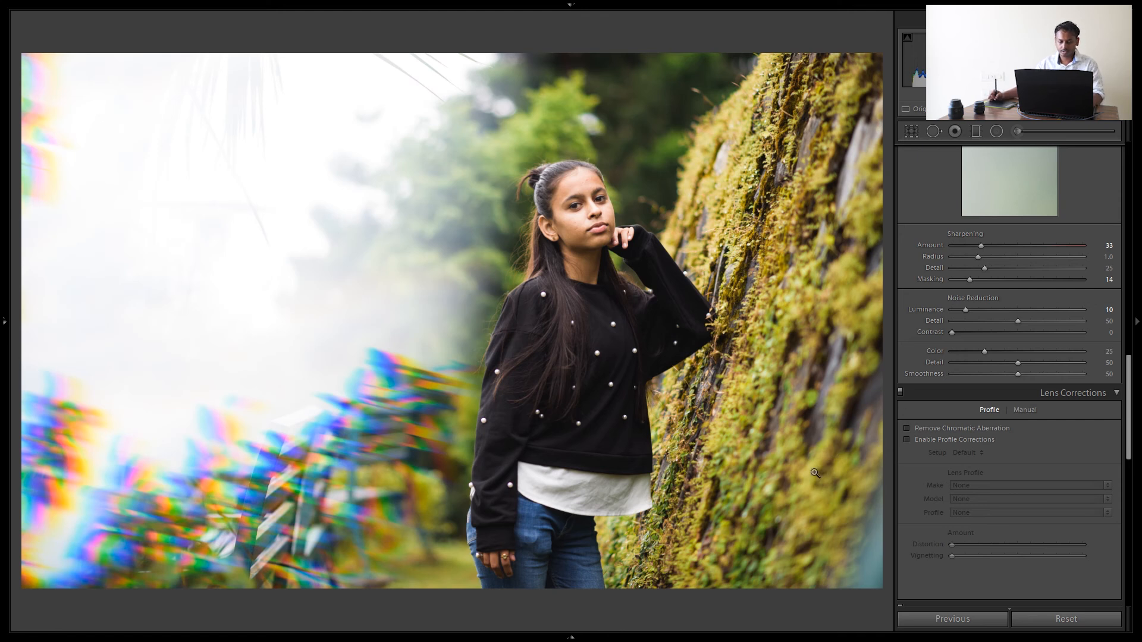
{"action": "left_click", "coordinate": [570, 637]}
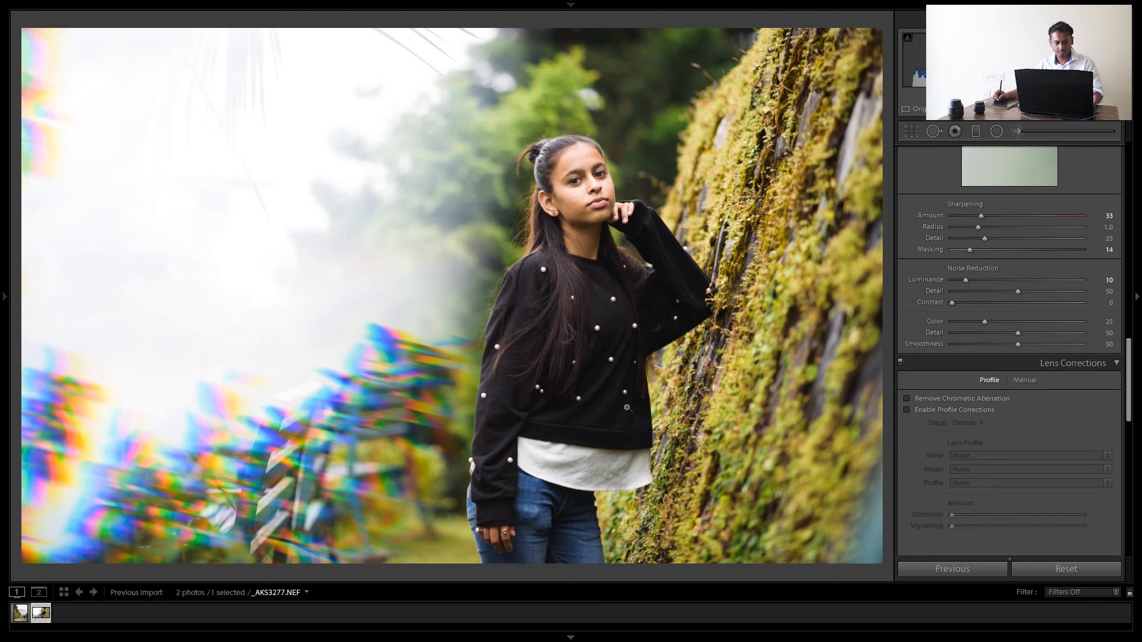
{"action": "key", "text": "shift+f"}
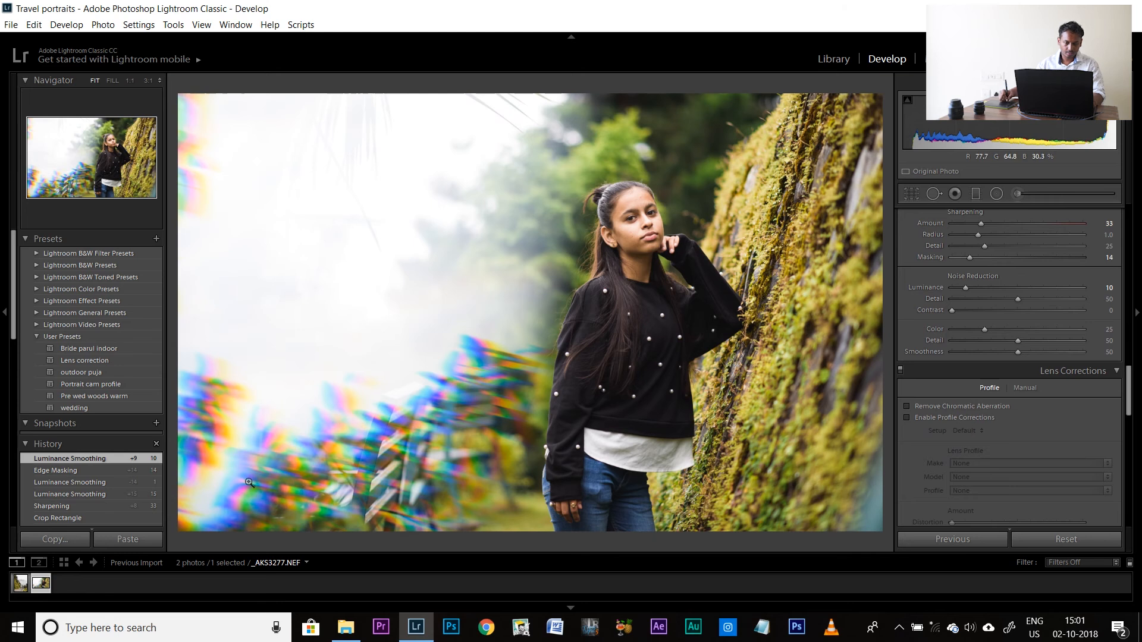
{"action": "key", "text": "ctrl+a"}
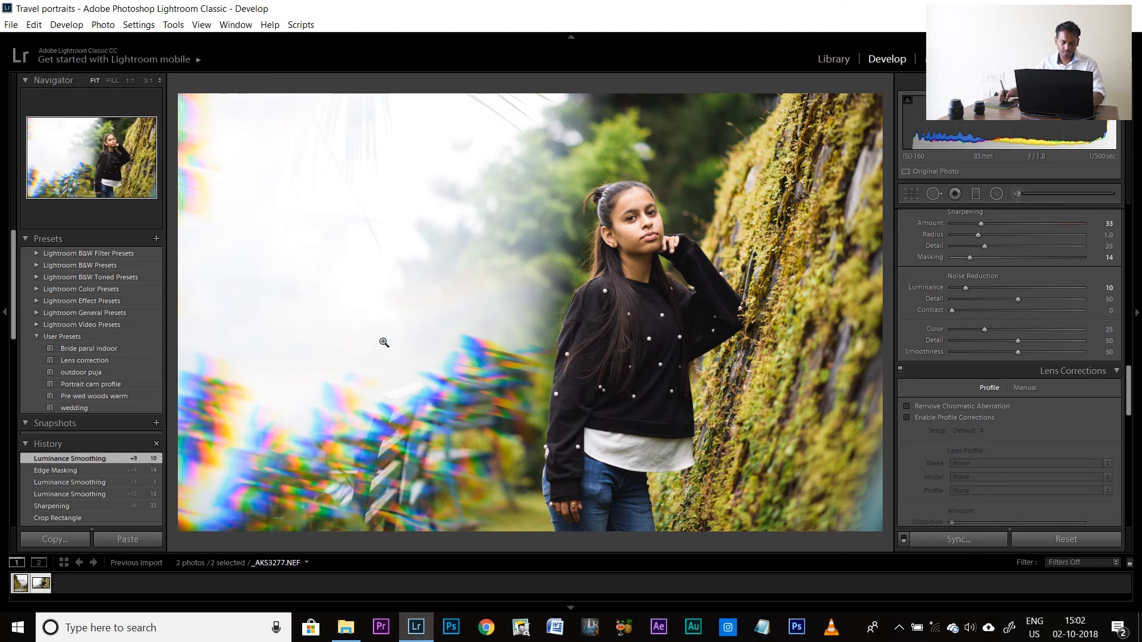
{"action": "key", "text": "ctrl+shift+e"}
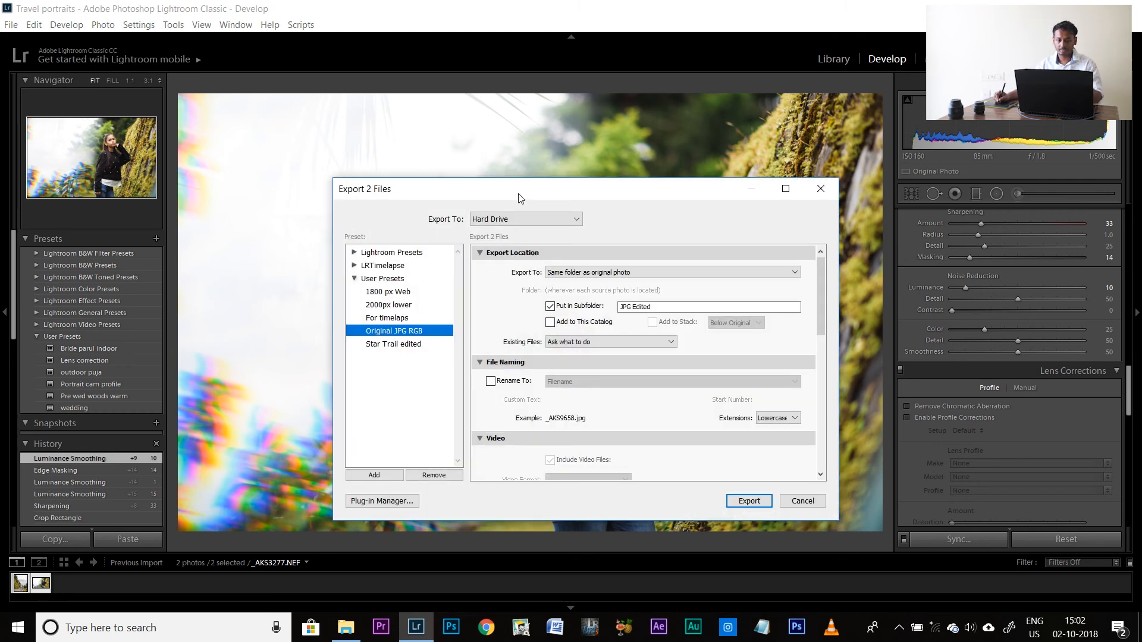
{"action": "left_click_drag", "start_coordinate": [518, 200], "coordinate": [510, 182]}
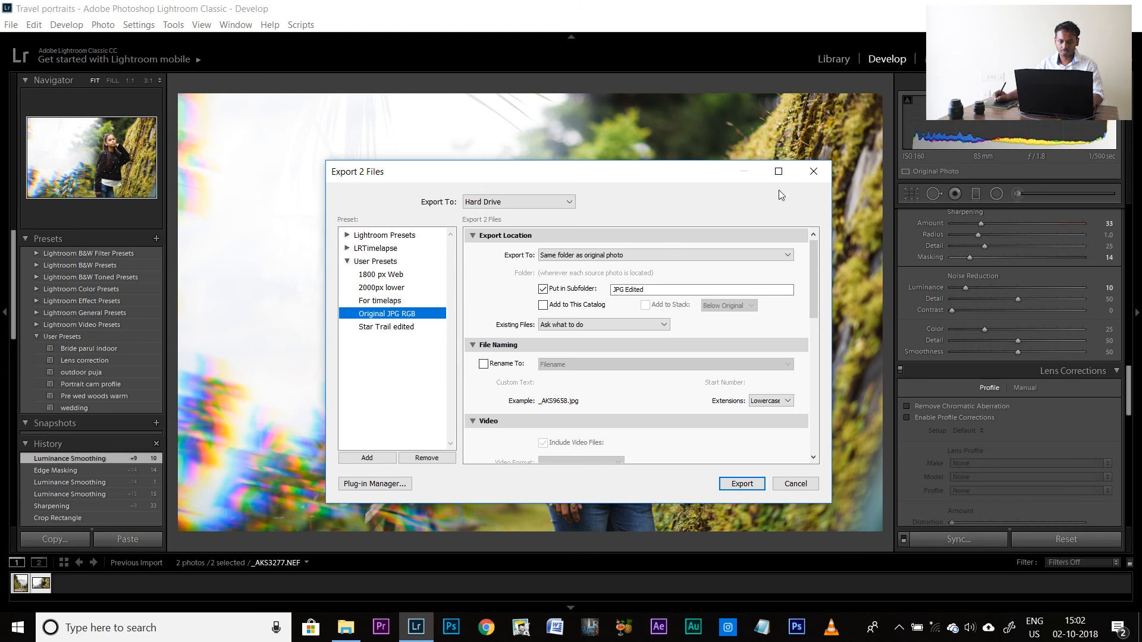
{"action": "left_click", "coordinate": [812, 171]}
Step: Open the export settings for the two selected photos and choose AdobeRGB (1998) as the JPEG color space
{"action": "left_click", "coordinate": [11, 25]}
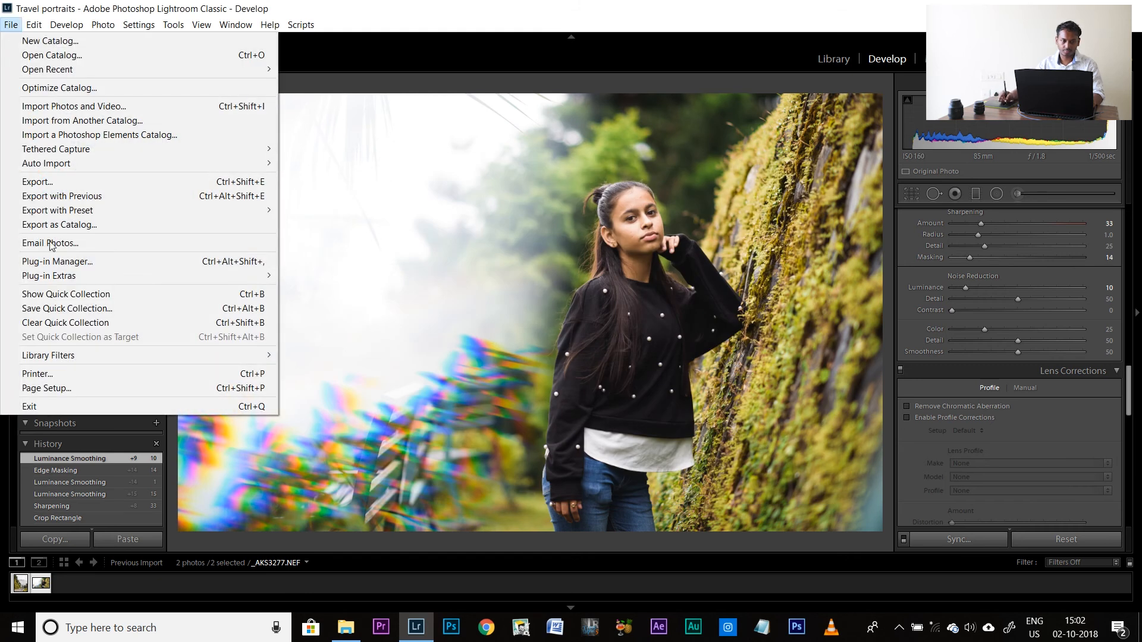
{"action": "left_click", "coordinate": [240, 183]}
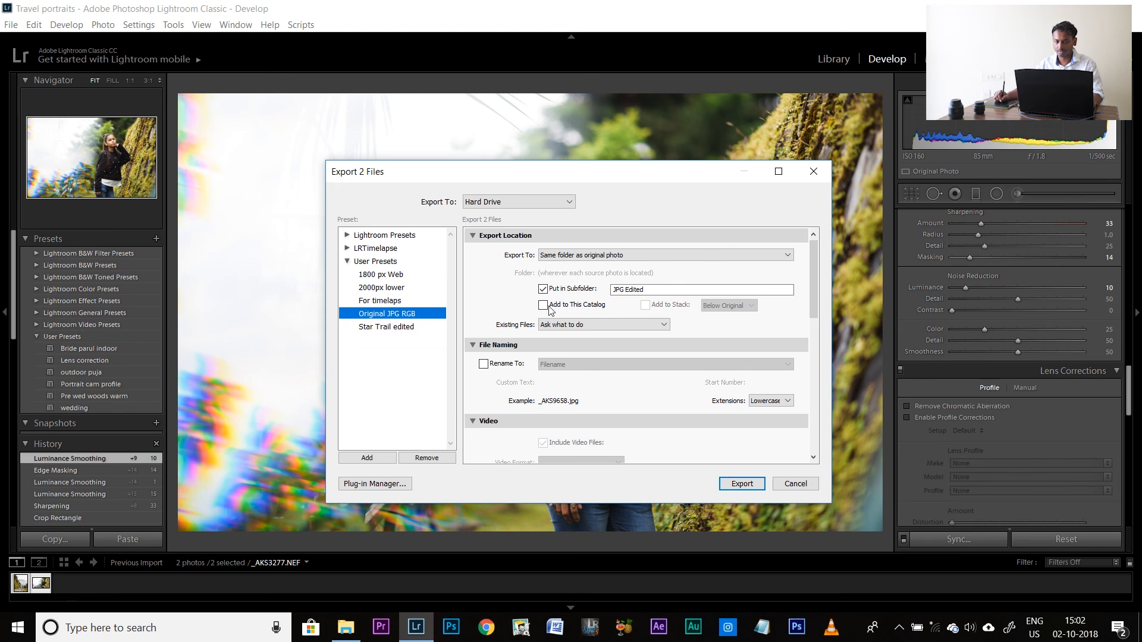
{"action": "left_click_drag", "start_coordinate": [810, 268], "coordinate": [808, 337]}
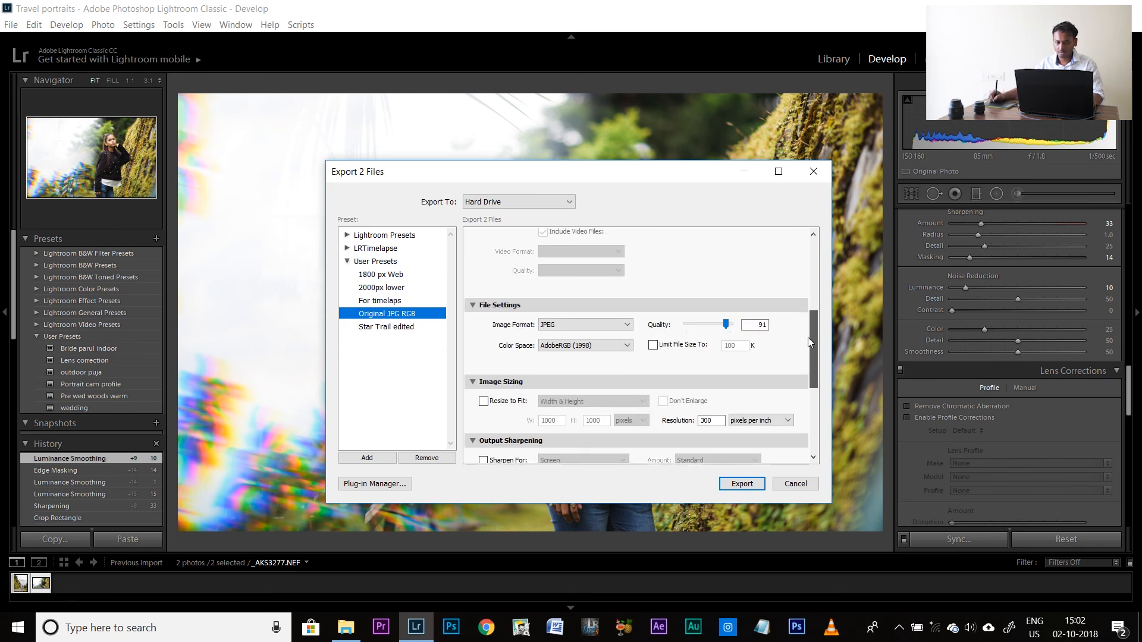
{"action": "left_click", "coordinate": [590, 350]}
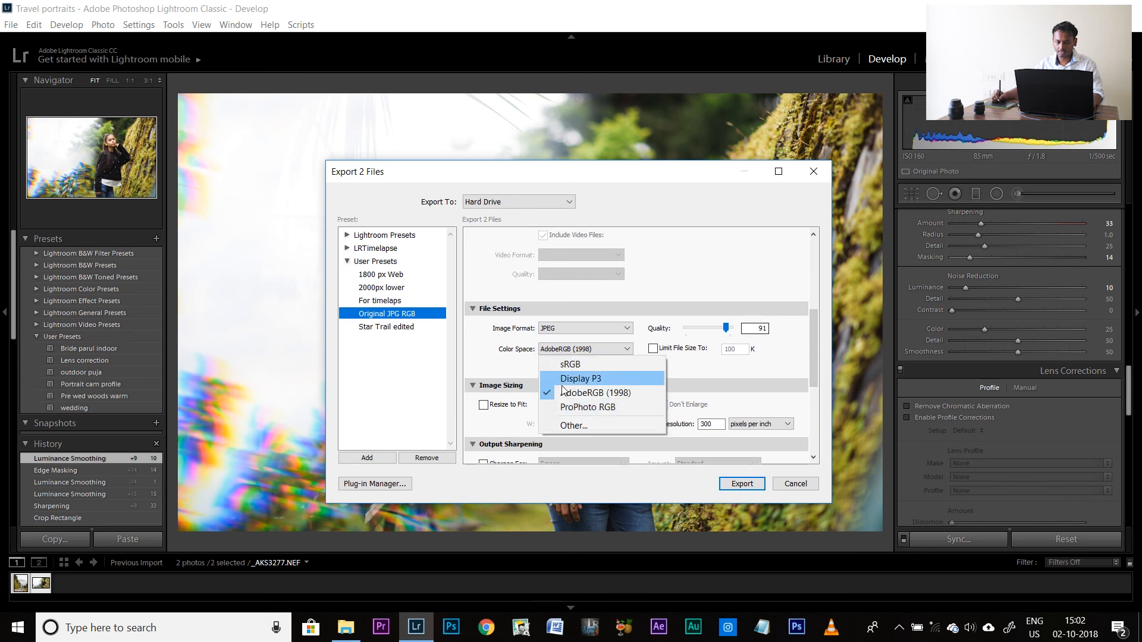
{"action": "left_click", "coordinate": [606, 393]}
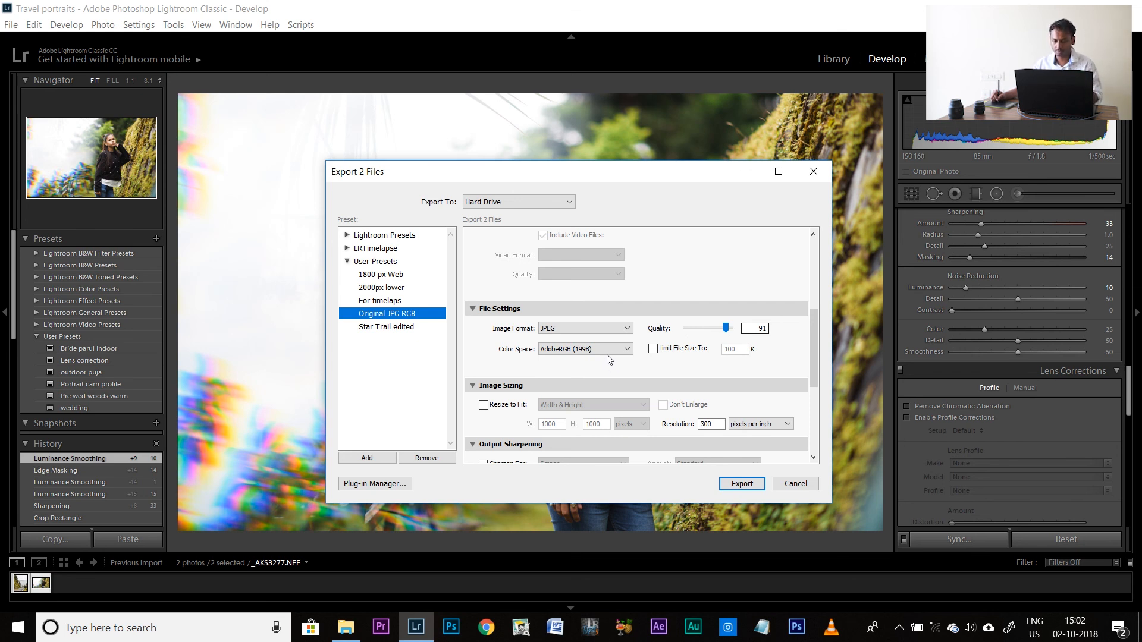
{"action": "left_click", "coordinate": [568, 351]}
{"action": "left_click", "coordinate": [571, 351]}
Step: Review the sizing, sharpening and metadata options, and export both photos to the JPG Edited subfolder beside the originals
{"action": "scroll", "coordinate": [719, 409], "scroll_direction": "down", "scroll_amount": 1}
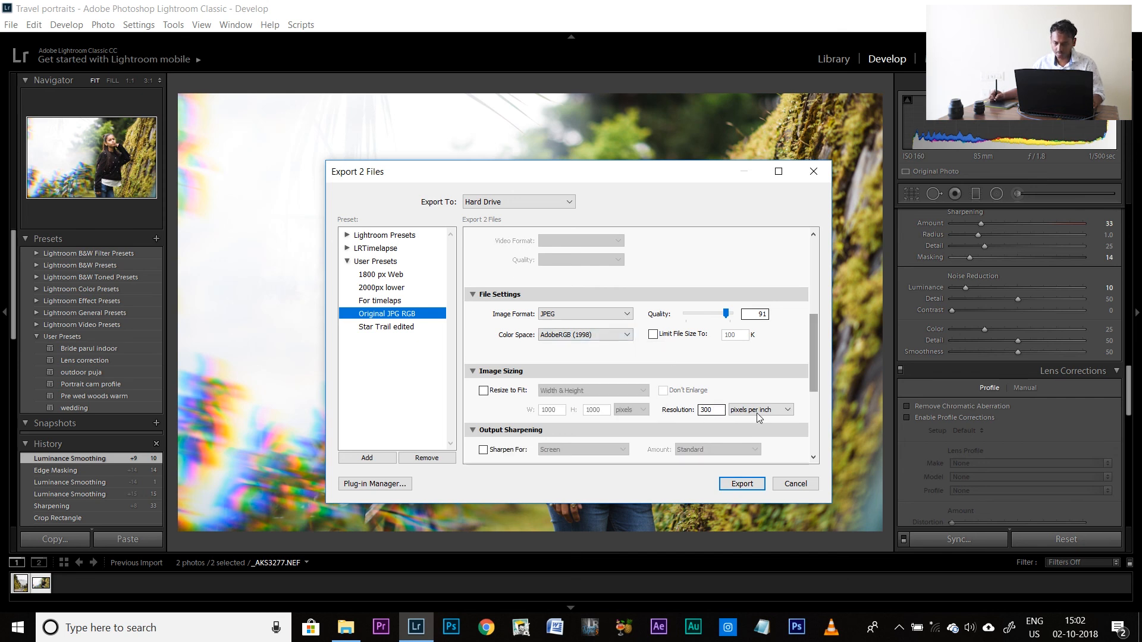
{"action": "scroll", "coordinate": [816, 373], "scroll_direction": "down", "scroll_amount": 10}
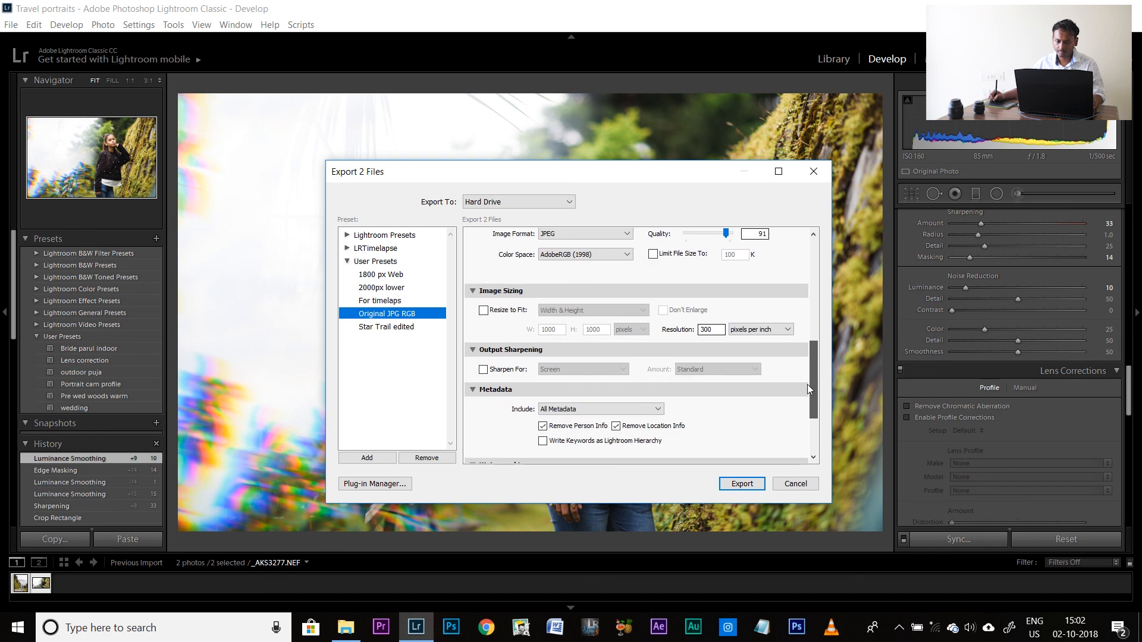
{"action": "scroll", "coordinate": [806, 416], "scroll_direction": "up", "scroll_amount": 10}
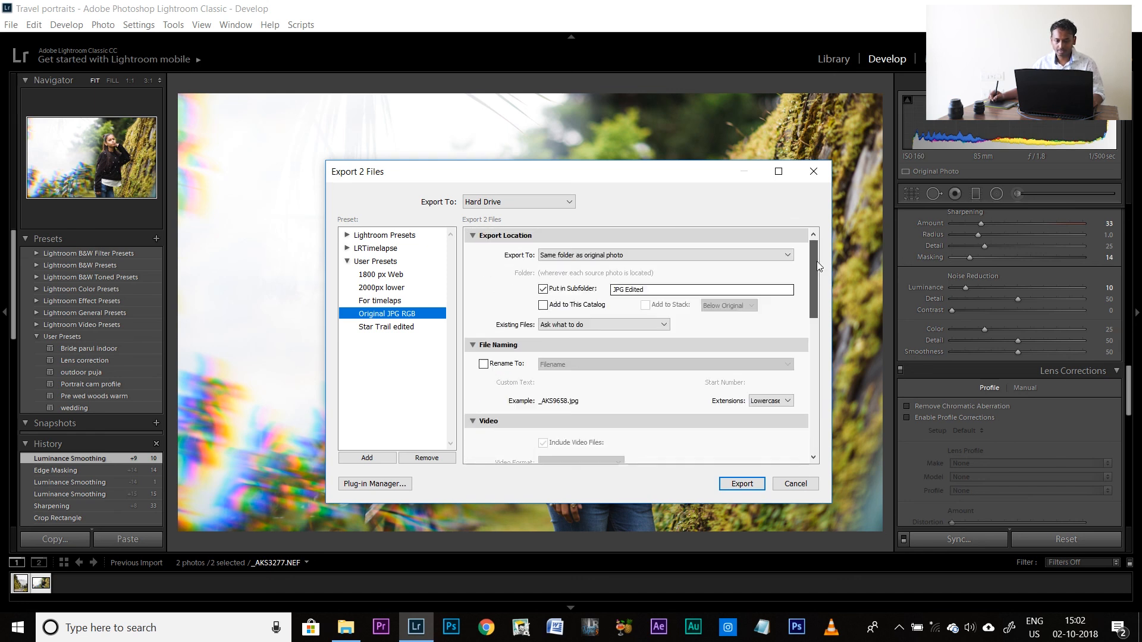
{"action": "left_click", "coordinate": [741, 484]}
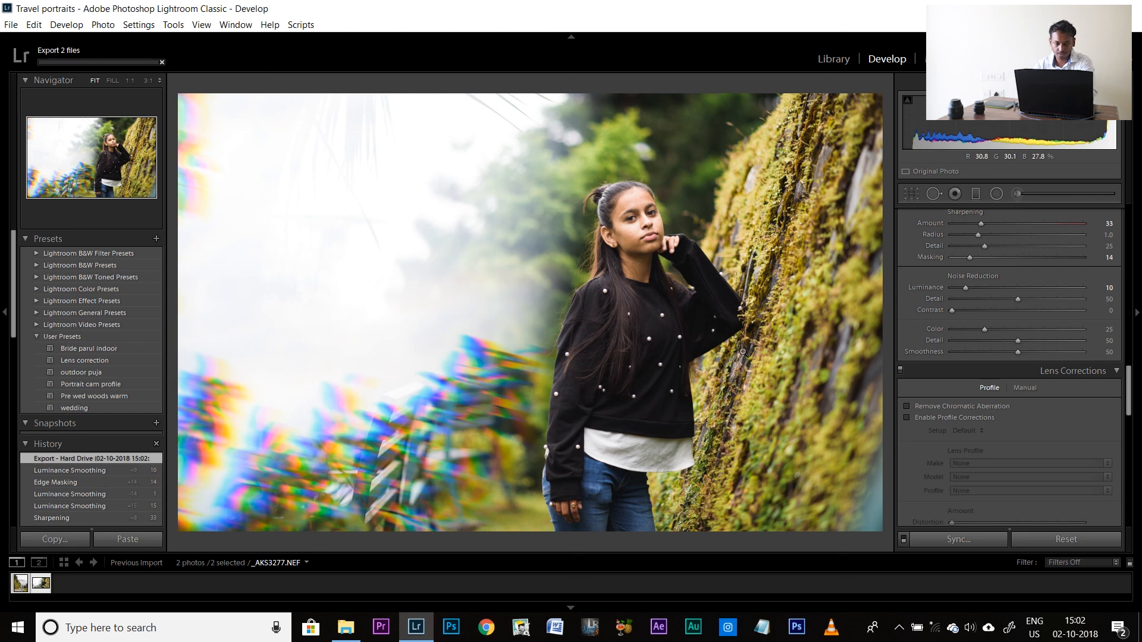